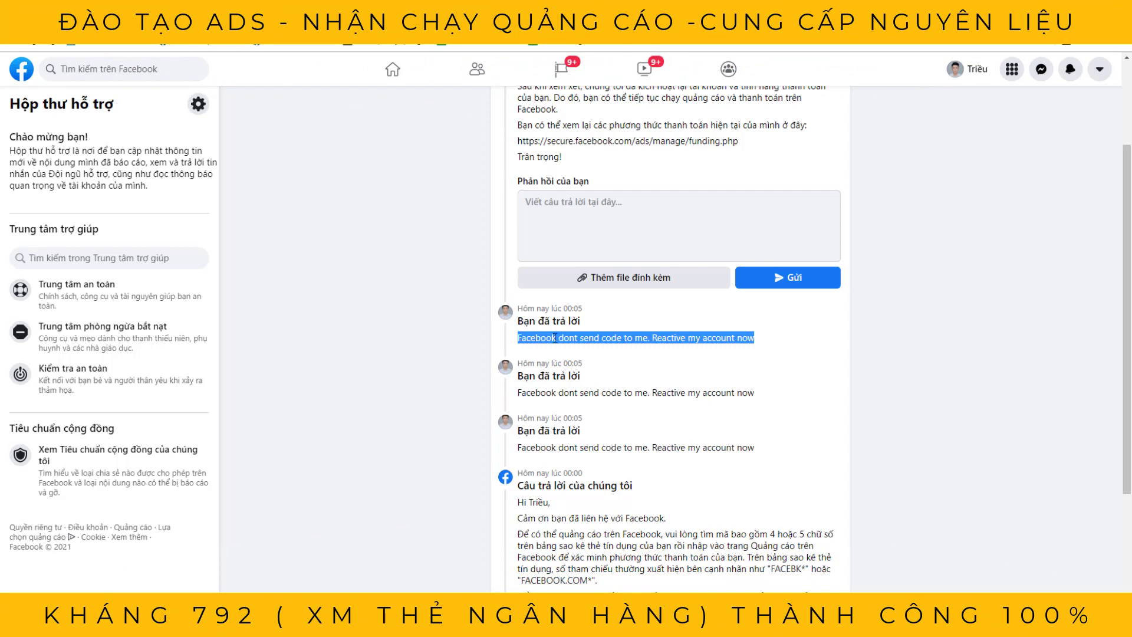
- Read the support team's latest answer in the support inbox thread and compare its time with the earlier sent replies
{"action": "left_click", "coordinate": [554, 337]}
{"action": "left_click_drag", "start_coordinate": [755, 338], "coordinate": [517, 338]}
{"action": "scroll", "coordinate": [574, 419], "scroll_direction": "up", "scroll_amount": 3}
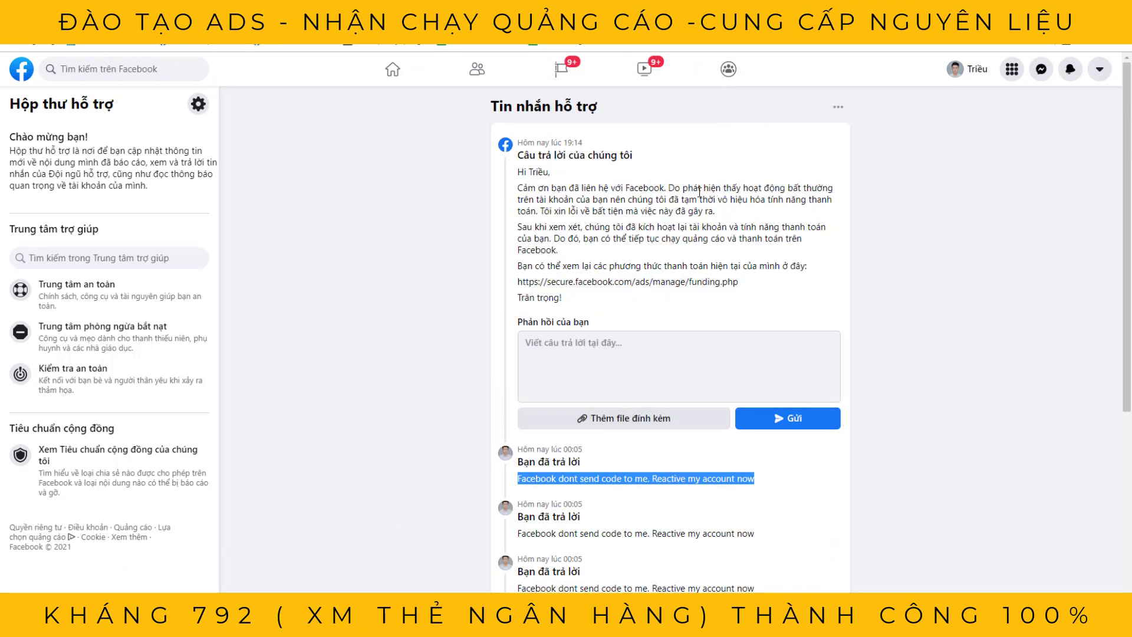
{"action": "left_click_drag", "start_coordinate": [685, 187], "coordinate": [788, 264]}
{"action": "left_click", "coordinate": [737, 204]}
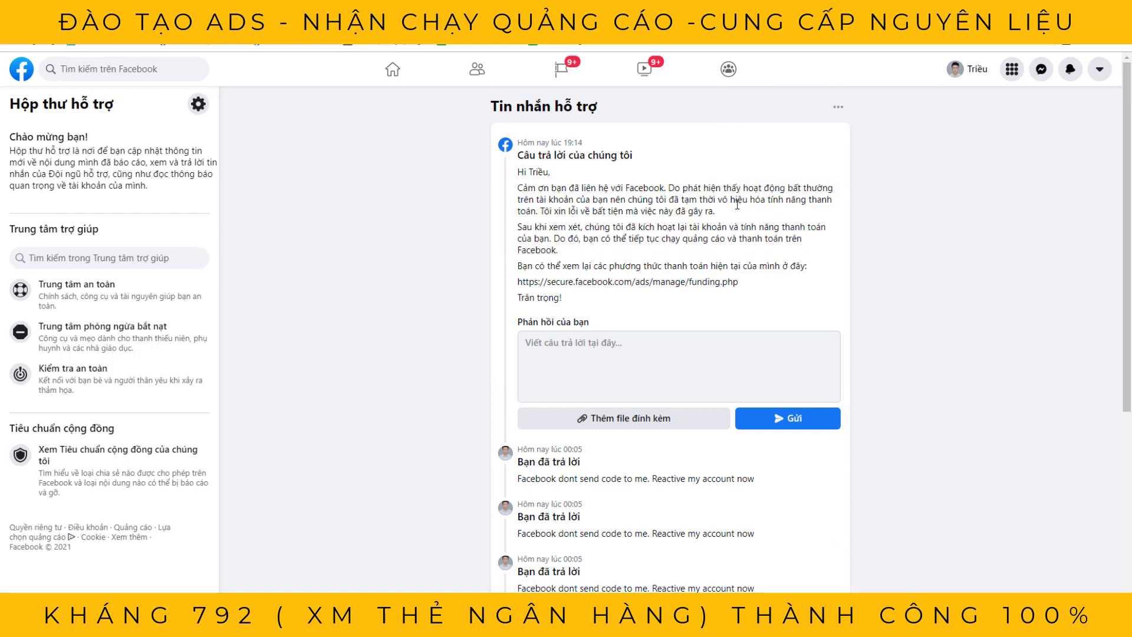
{"action": "left_click_drag", "start_coordinate": [546, 212], "coordinate": [714, 214]}
{"action": "left_click_drag", "start_coordinate": [641, 228], "coordinate": [682, 228]}
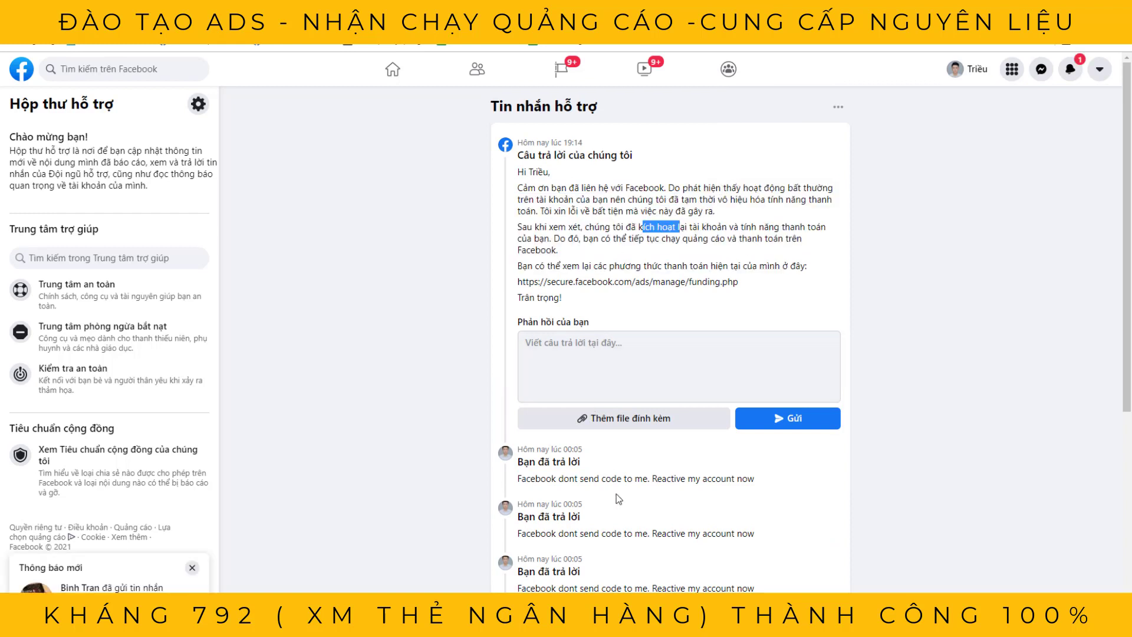
{"action": "left_click", "coordinate": [573, 449]}
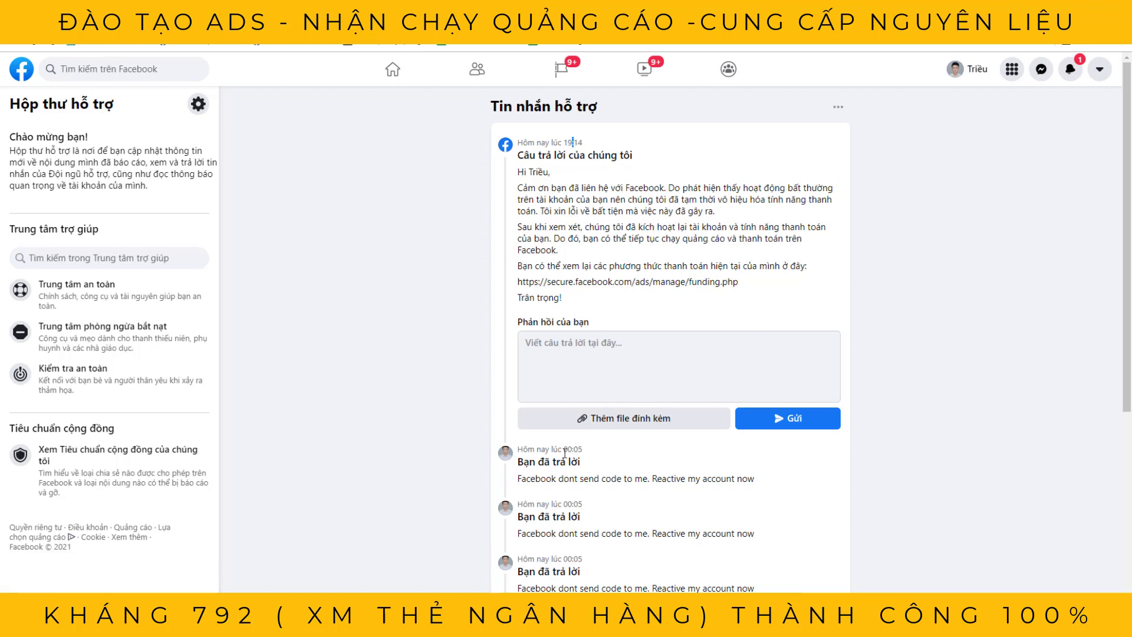
{"action": "double_click", "coordinate": [566, 449]}
{"action": "left_click_drag", "start_coordinate": [568, 143], "coordinate": [584, 144]}
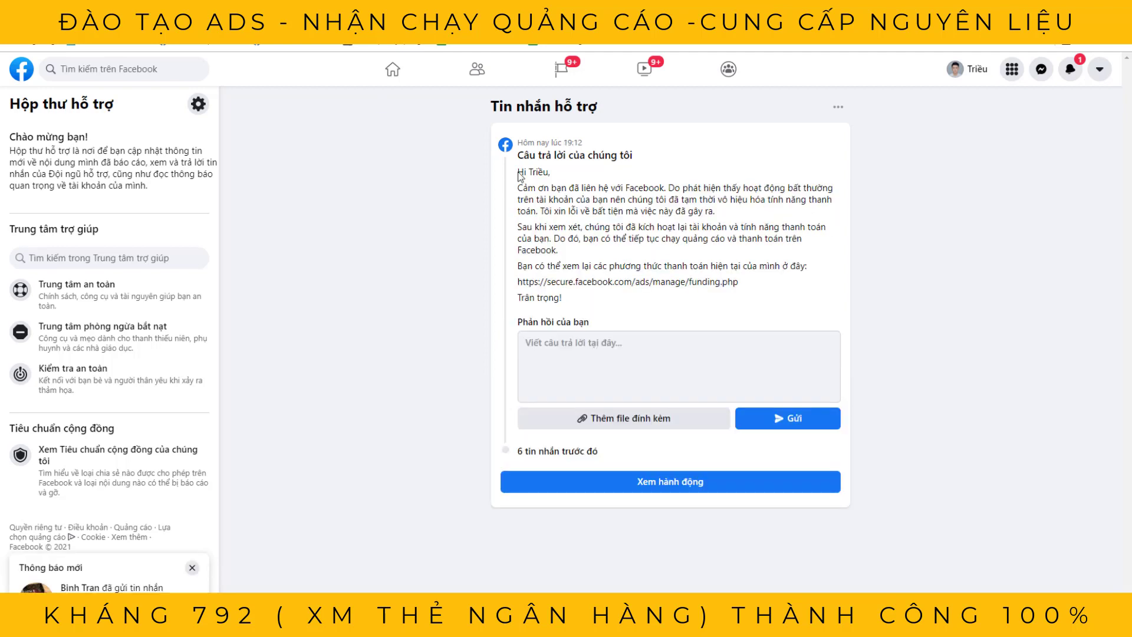
- Expand the previous messages in the other support threads and review the support answers alongside the earlier appeal replies
{"action": "left_click", "coordinate": [557, 451]}
{"action": "scroll", "coordinate": [557, 450], "scroll_direction": "down", "scroll_amount": 3}
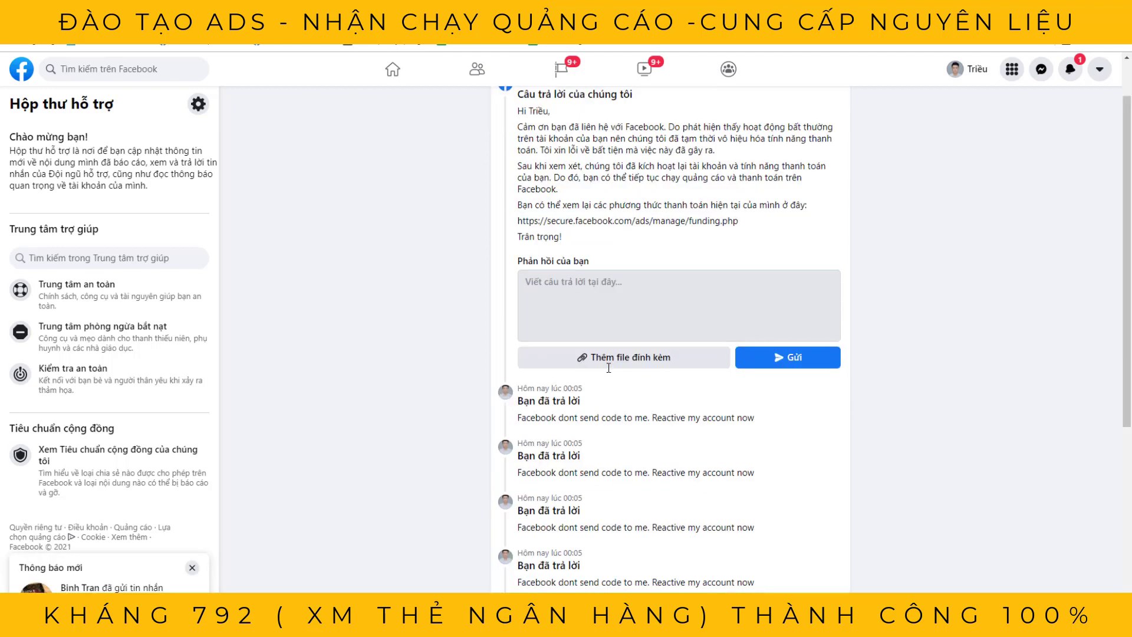
{"action": "scroll", "coordinate": [557, 451], "scroll_direction": "up", "scroll_amount": 2}
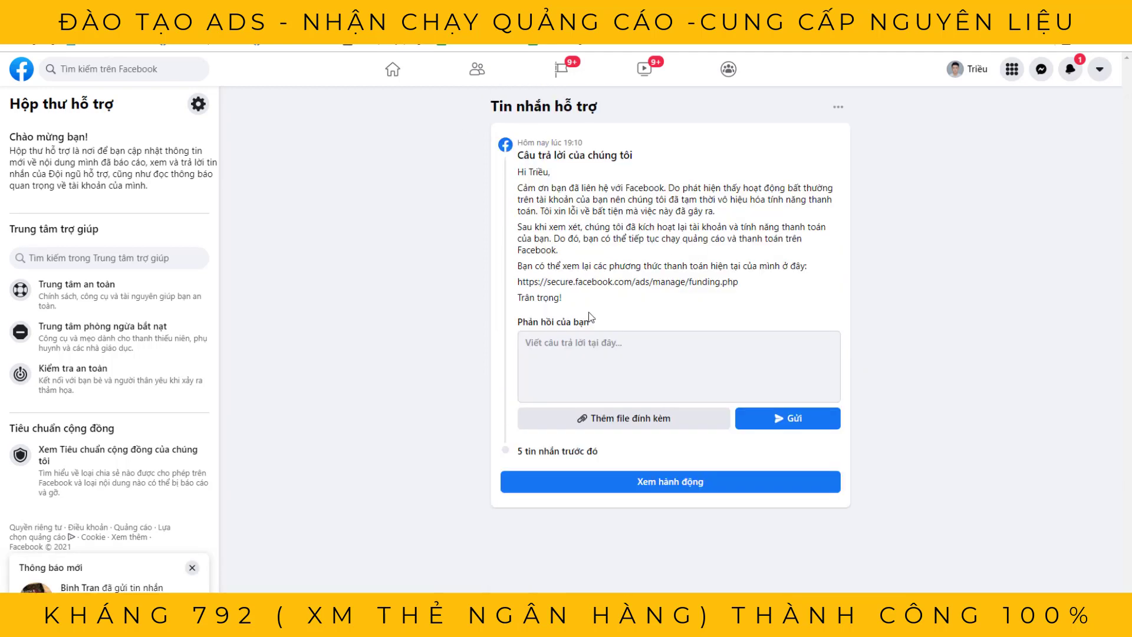
{"action": "left_click", "coordinate": [557, 451]}
{"action": "scroll", "coordinate": [631, 403], "scroll_direction": "down", "scroll_amount": 5}
{"action": "scroll", "coordinate": [631, 402], "scroll_direction": "up", "scroll_amount": 5}
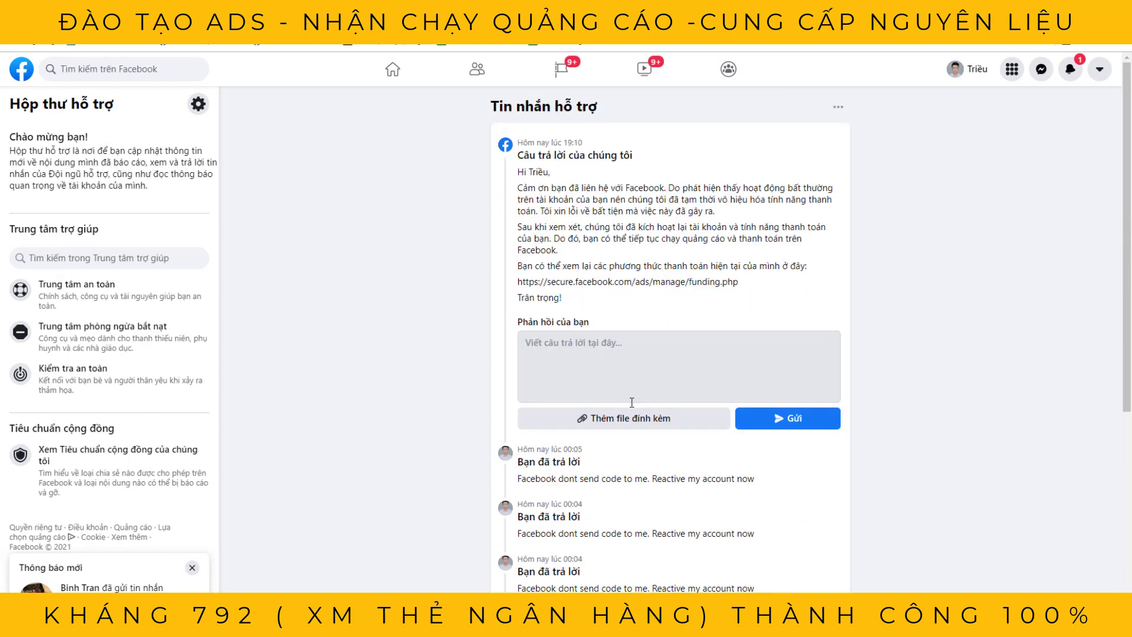
{"action": "left_click_drag", "start_coordinate": [668, 230], "coordinate": [718, 231]}
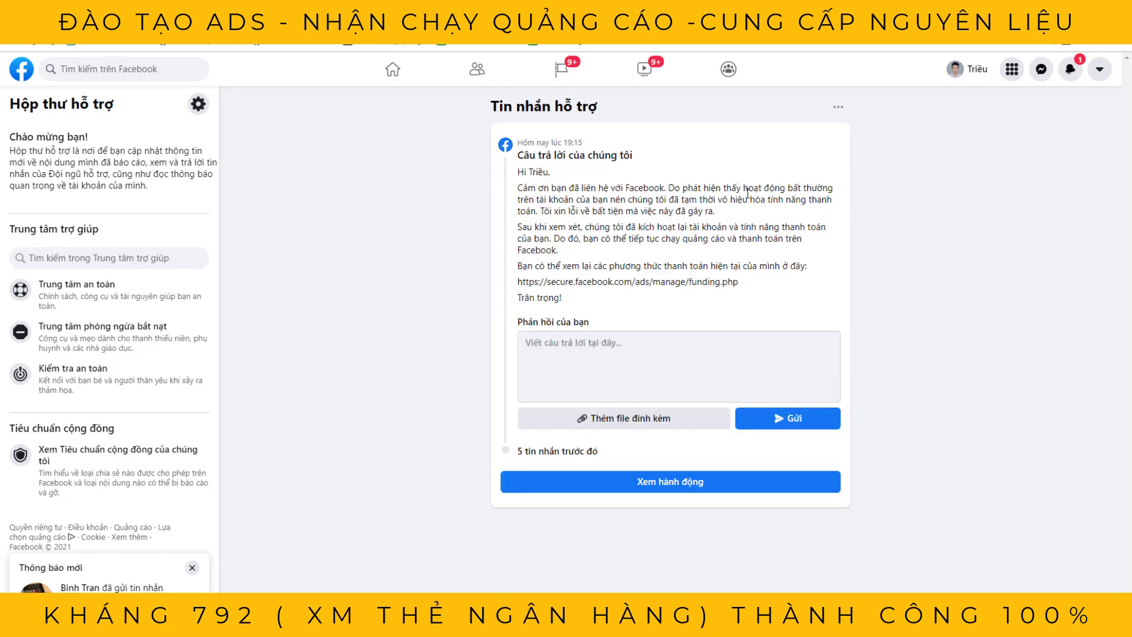
{"action": "double_click", "coordinate": [748, 193]}
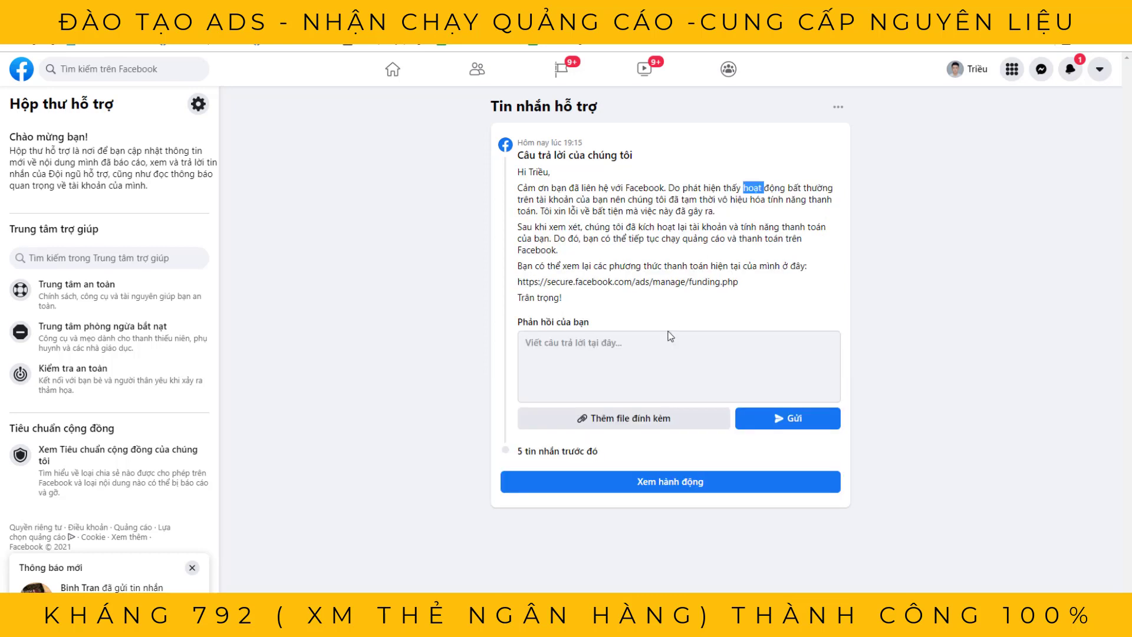
{"action": "left_click", "coordinate": [561, 449]}
{"action": "scroll", "coordinate": [751, 449], "scroll_direction": "down", "scroll_amount": 5}
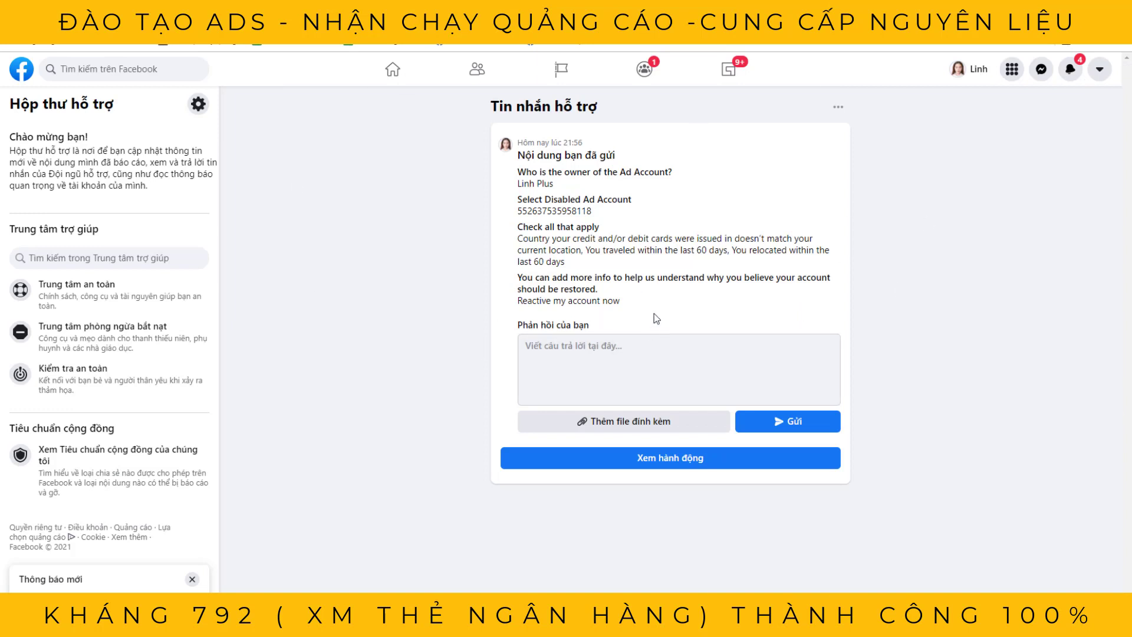
- Open the support reply from the notifications, expand the earlier appeal message, and open the request's response notification again
{"action": "left_click", "coordinate": [1070, 69]}
{"action": "left_click", "coordinate": [1027, 158]}
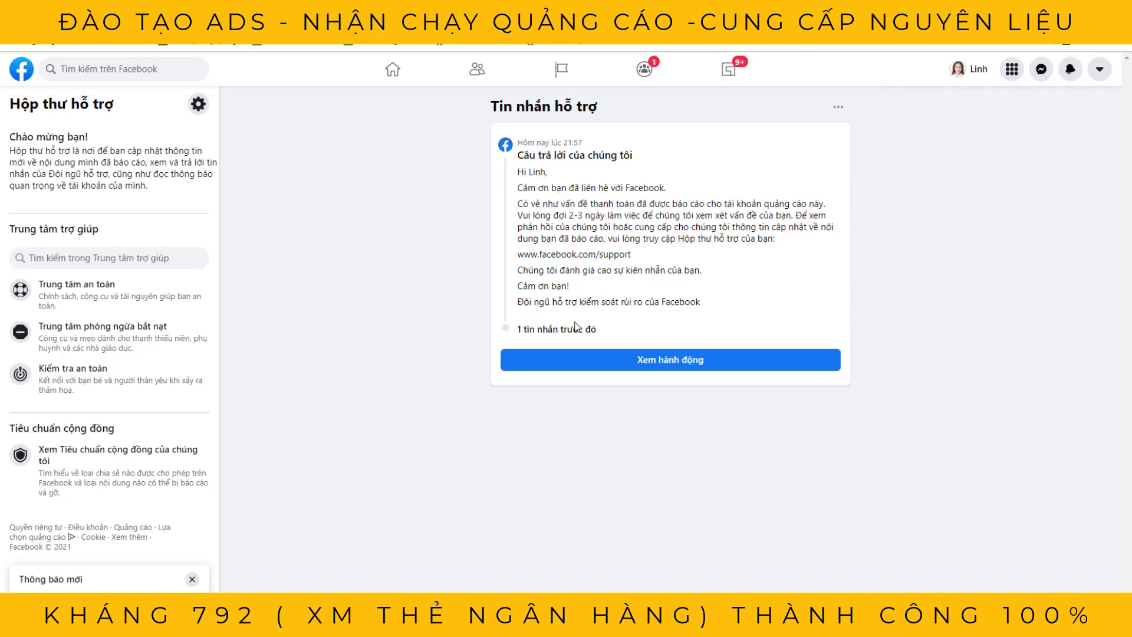
{"action": "left_click", "coordinate": [577, 336]}
{"action": "left_click", "coordinate": [1070, 69]}
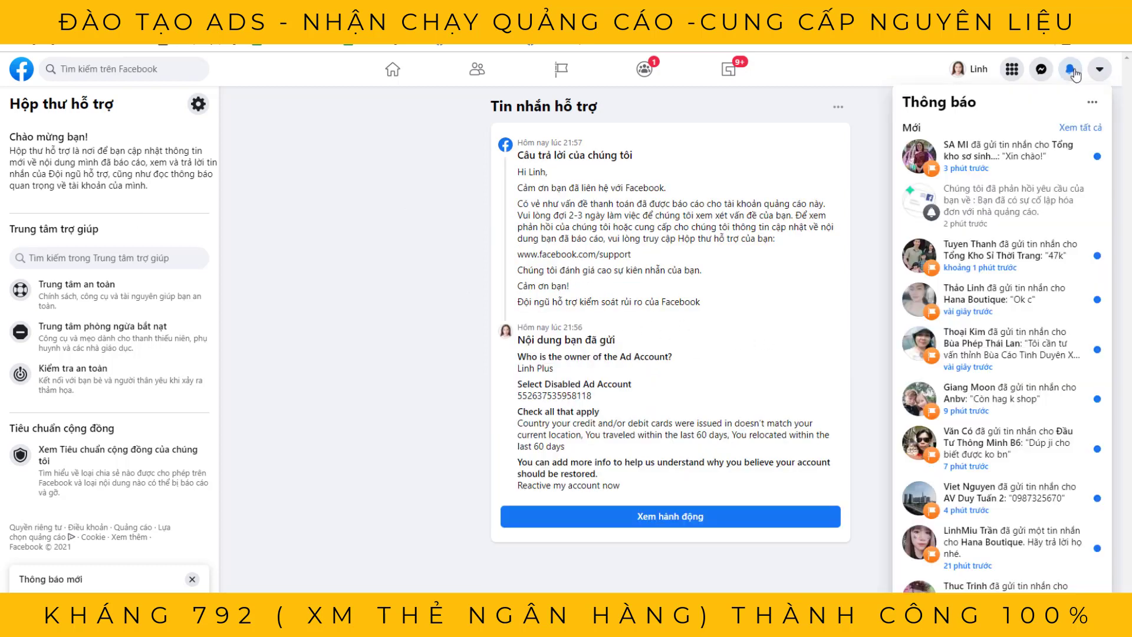
{"action": "left_click", "coordinate": [1002, 201]}
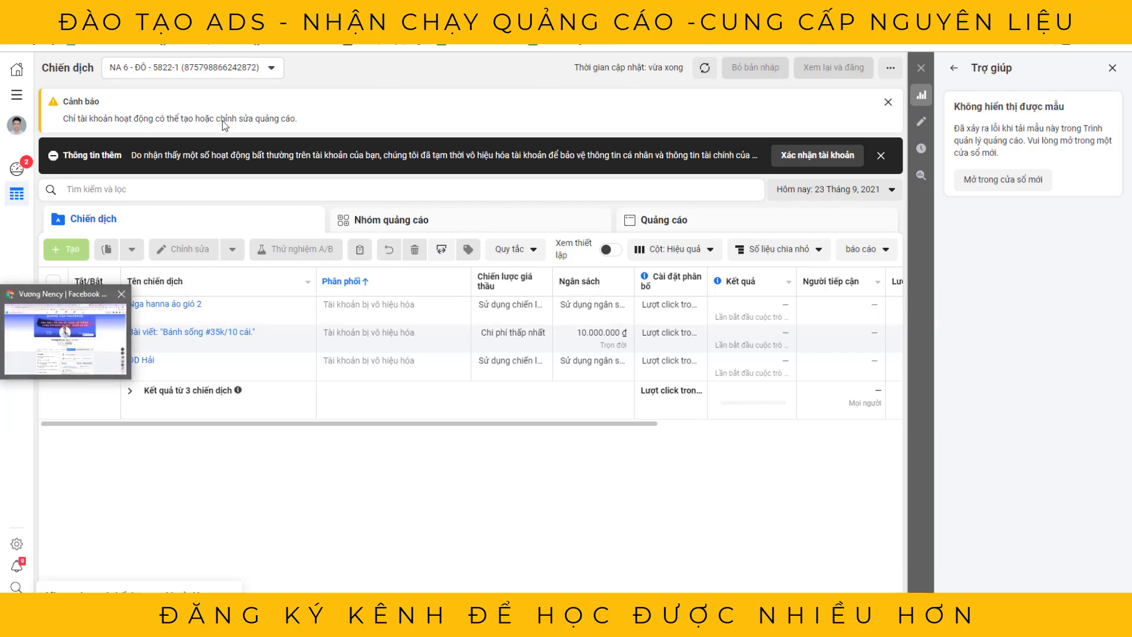
- Try to open the account confirmation form for ad account NA 6 - ĐÔ - 5822-1 and view the available ad accounts
{"action": "left_click", "coordinate": [1083, 30]}
{"action": "left_click", "coordinate": [606, 422]}
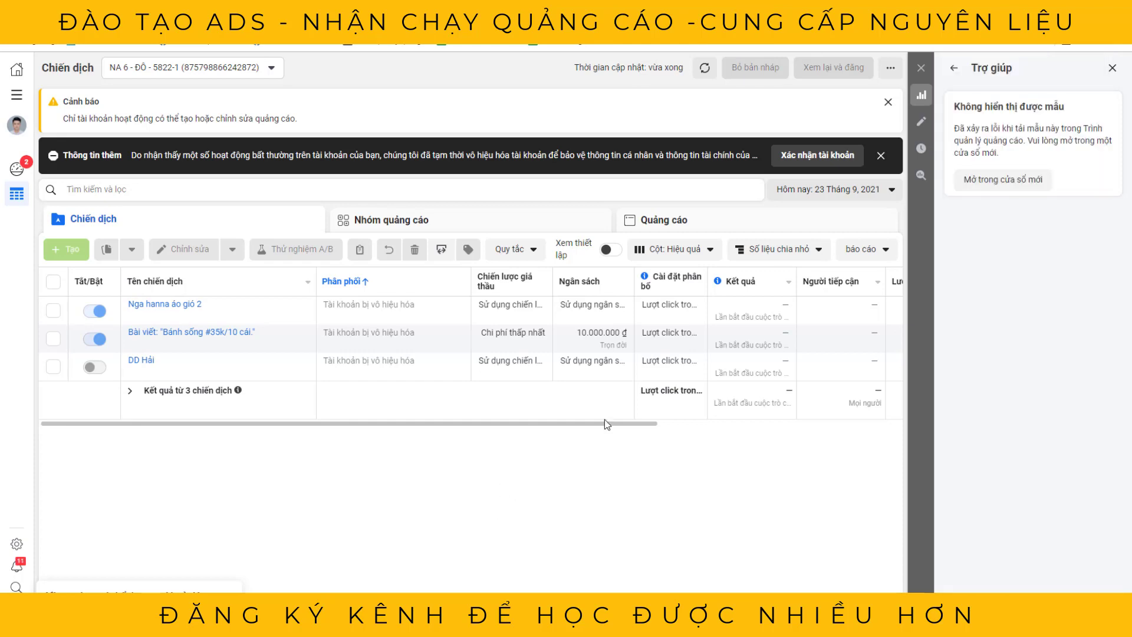
{"action": "left_click", "coordinate": [804, 158]}
{"action": "left_click", "coordinate": [166, 74]}
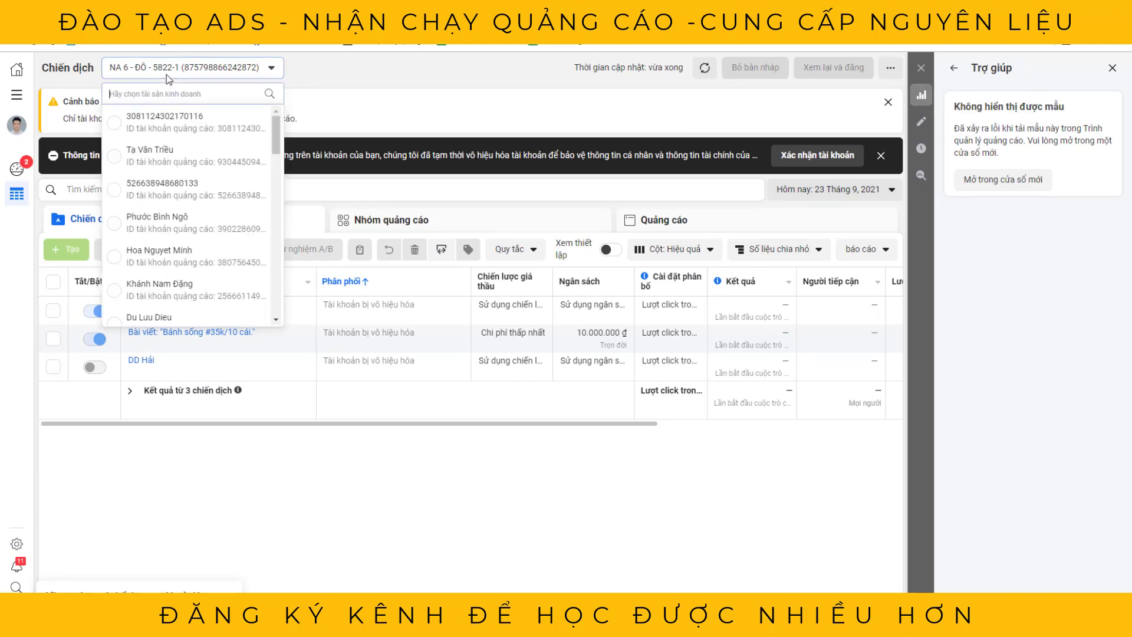
{"action": "left_click", "coordinate": [14, 22]}
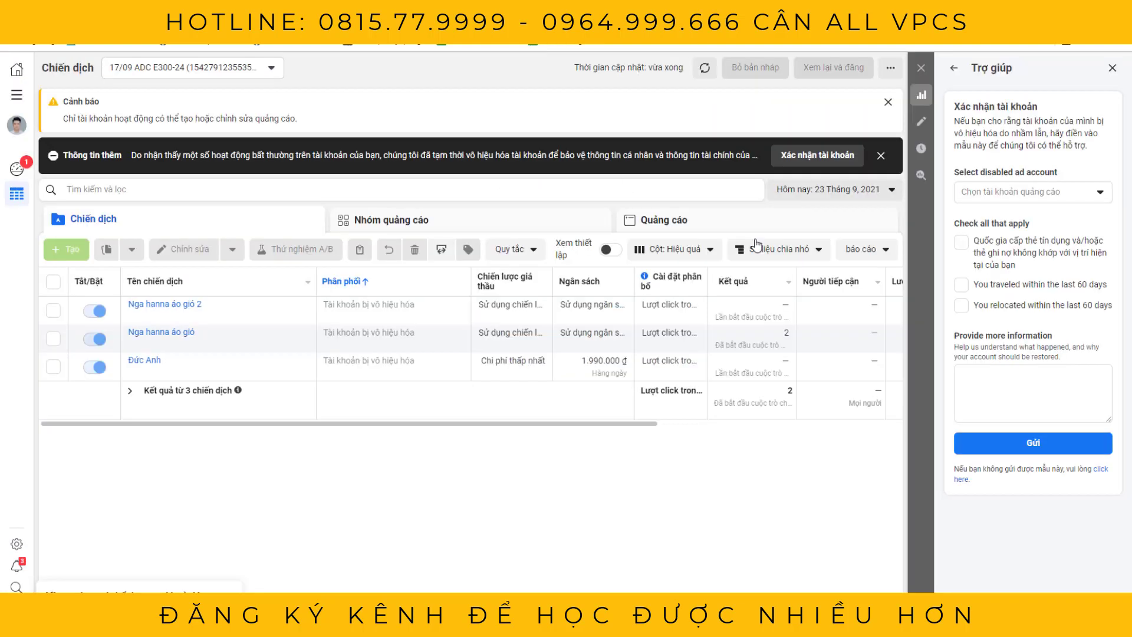
- Switch to ad account 17/09 ADC E300-26 and open its account confirmation form
{"action": "left_click", "coordinate": [173, 71]}
{"action": "left_click", "coordinate": [174, 72]}
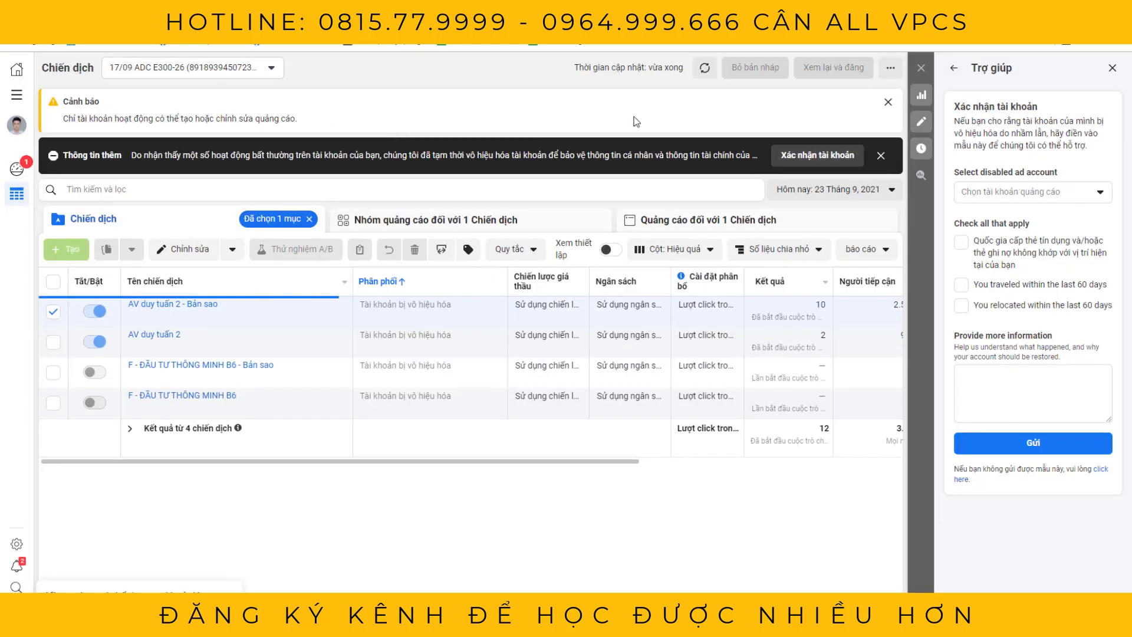
{"action": "left_click", "coordinate": [784, 154]}
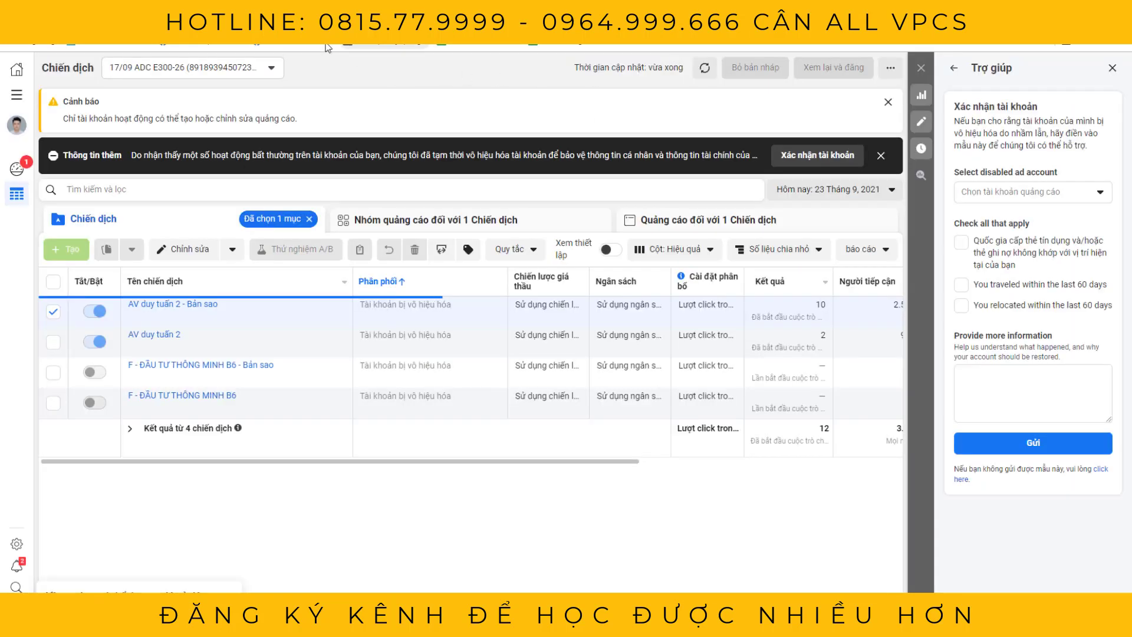
{"action": "left_click", "coordinate": [812, 158]}
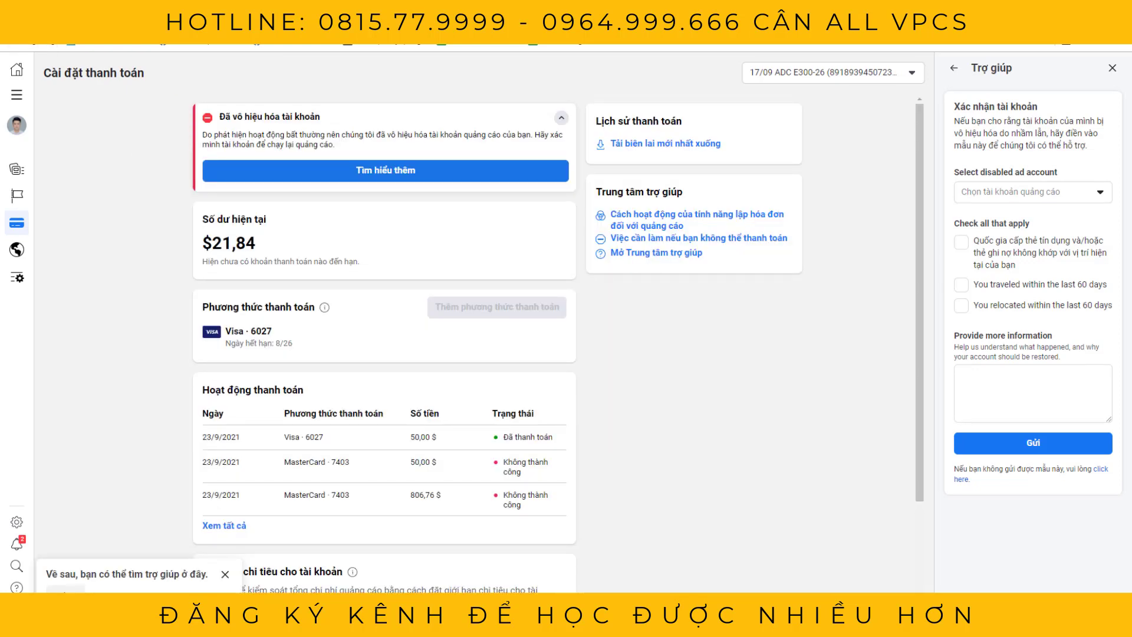
- Leave the payment settings, dismiss the ad blocker notice, and open the account quality page (Chất lượng tài khoản)
{"action": "left_click", "coordinate": [16, 169]}
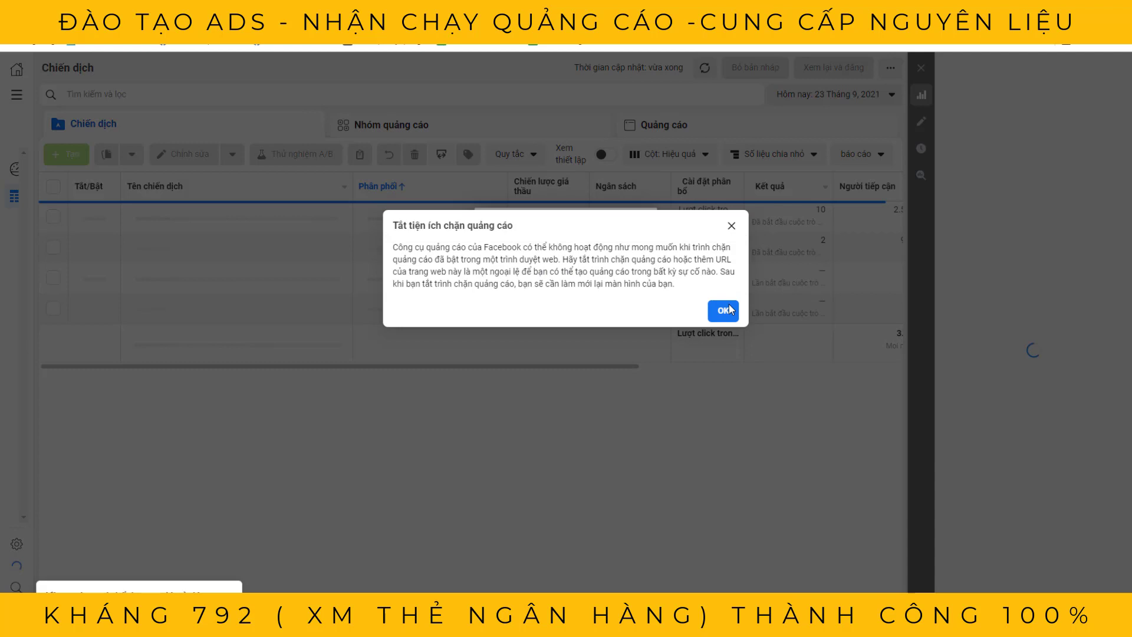
{"action": "left_click", "coordinate": [721, 308]}
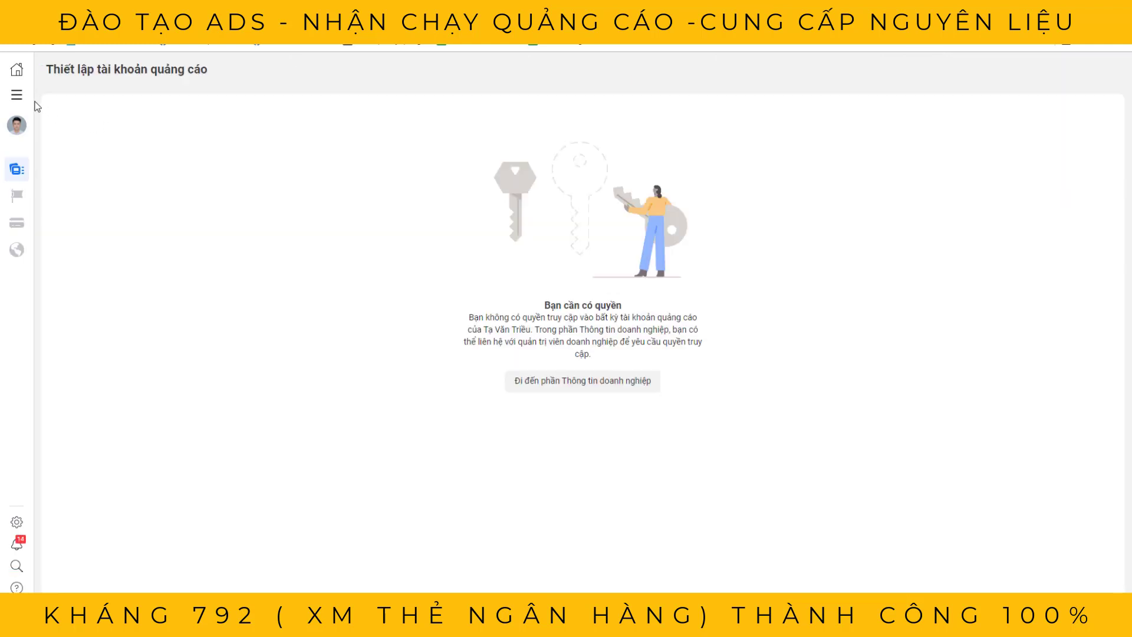
{"action": "left_click", "coordinate": [17, 94]}
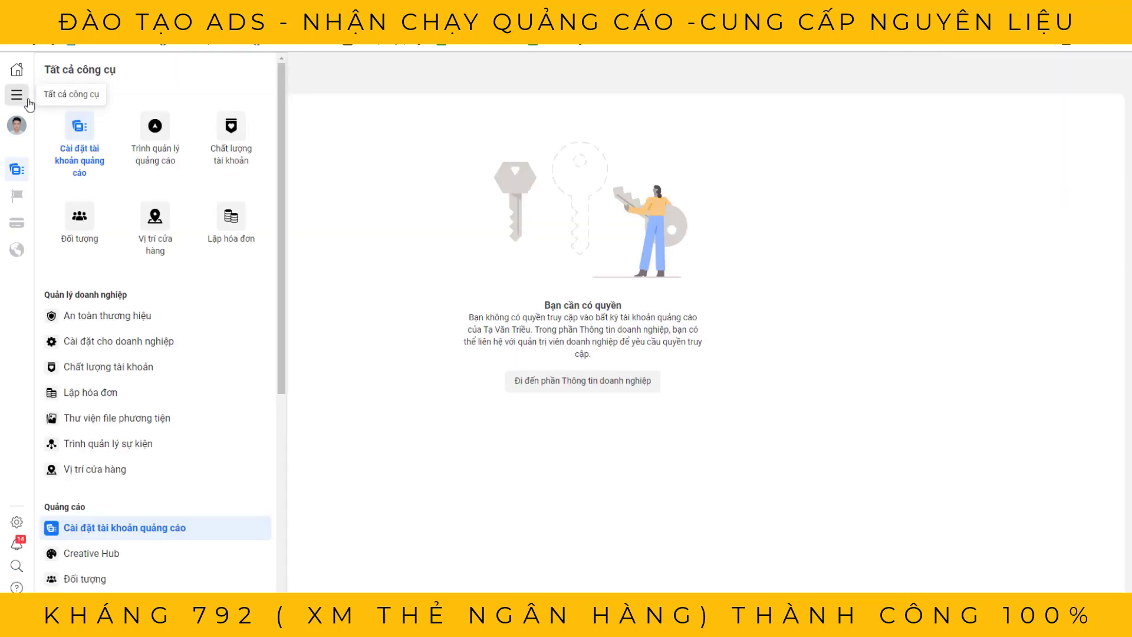
{"action": "left_click", "coordinate": [218, 126]}
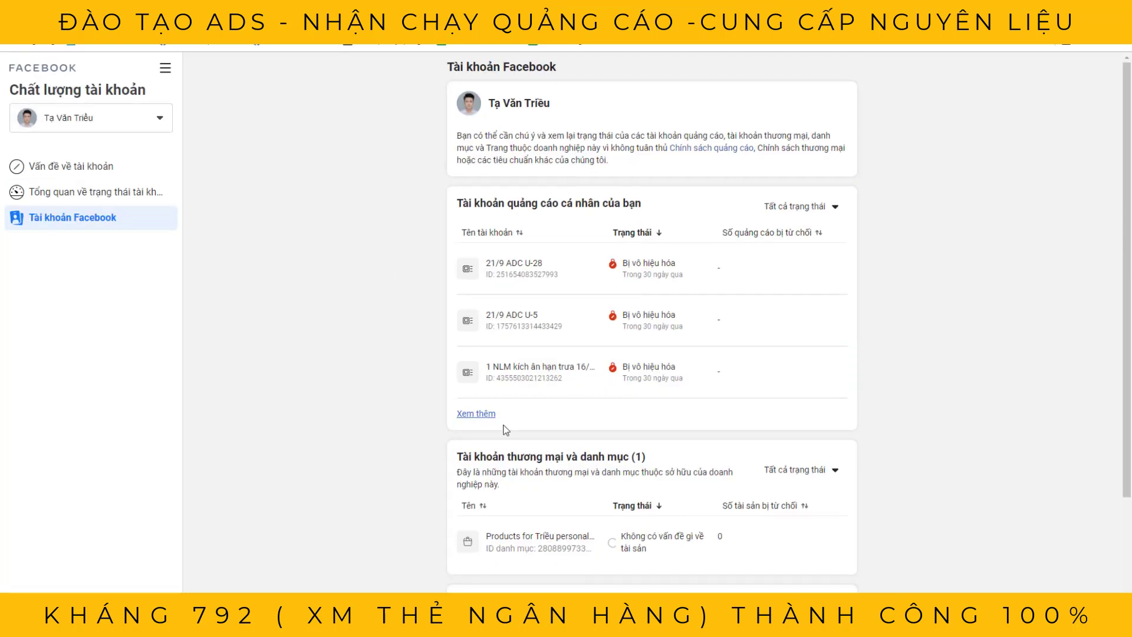
- Take the ID of ĐÔ 1 - Đ - 5847-1 from the full personal ad account list and load that account's campaigns in Ads Manager
{"action": "left_click", "coordinate": [472, 414]}
{"action": "scroll", "coordinate": [596, 436], "scroll_direction": "down", "scroll_amount": 10}
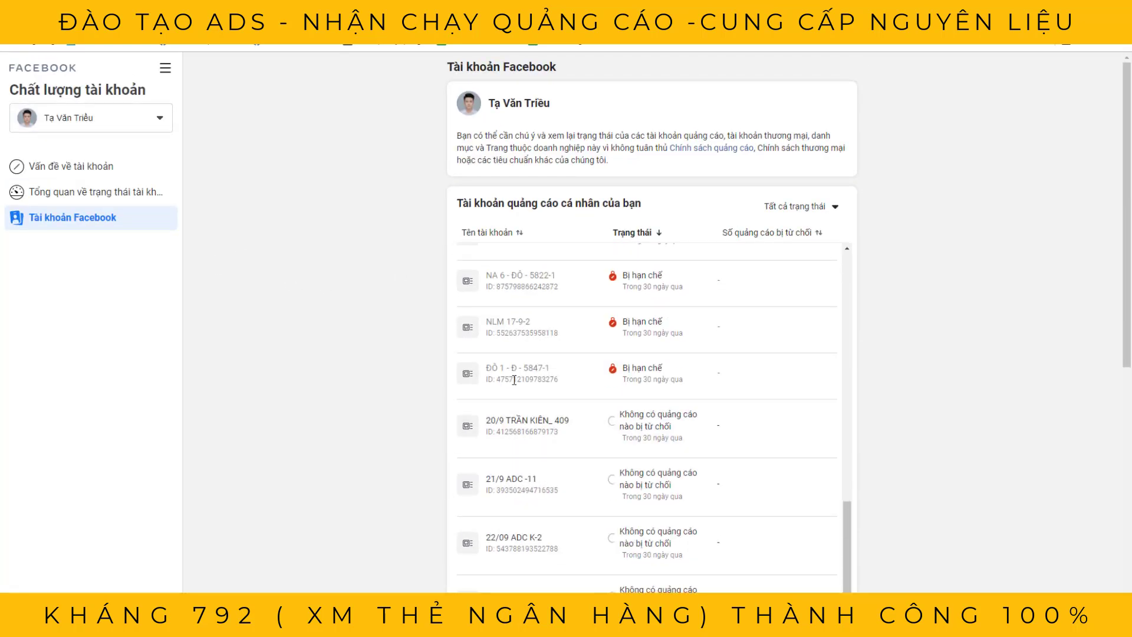
{"action": "double_click", "coordinate": [514, 381]}
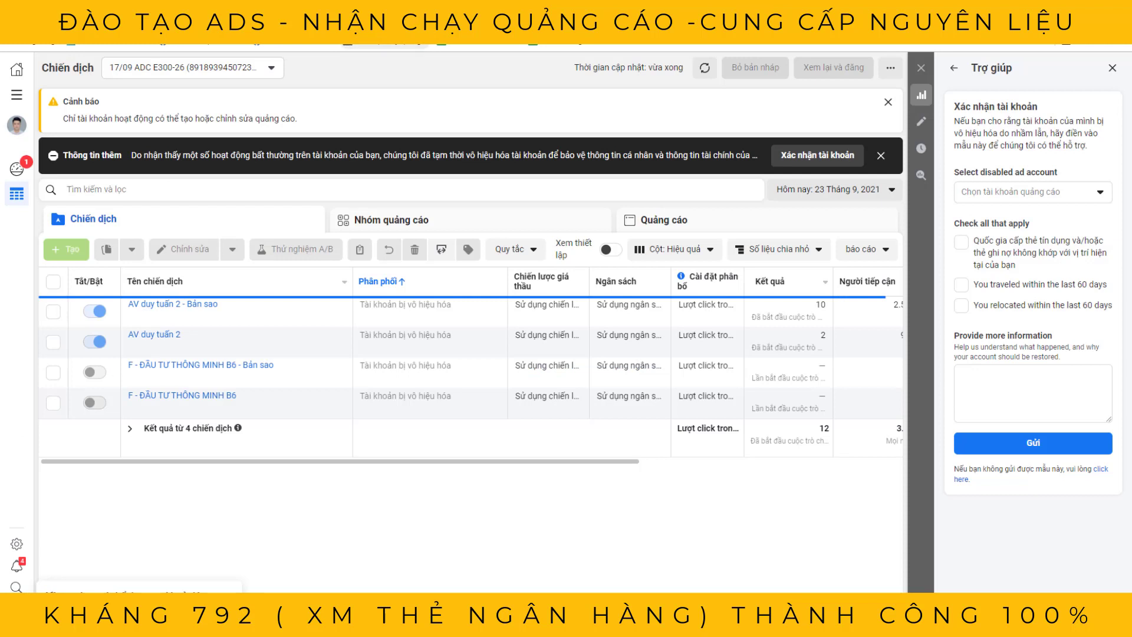
{"action": "key", "text": "ctrl+l"}
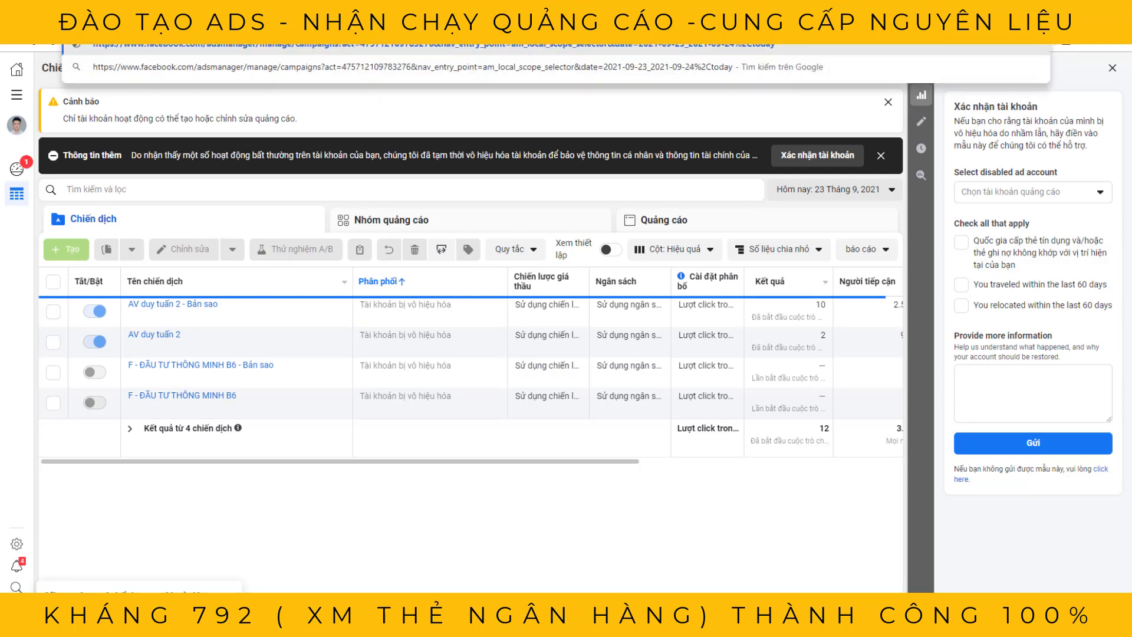
{"action": "key", "text": "Escape"}
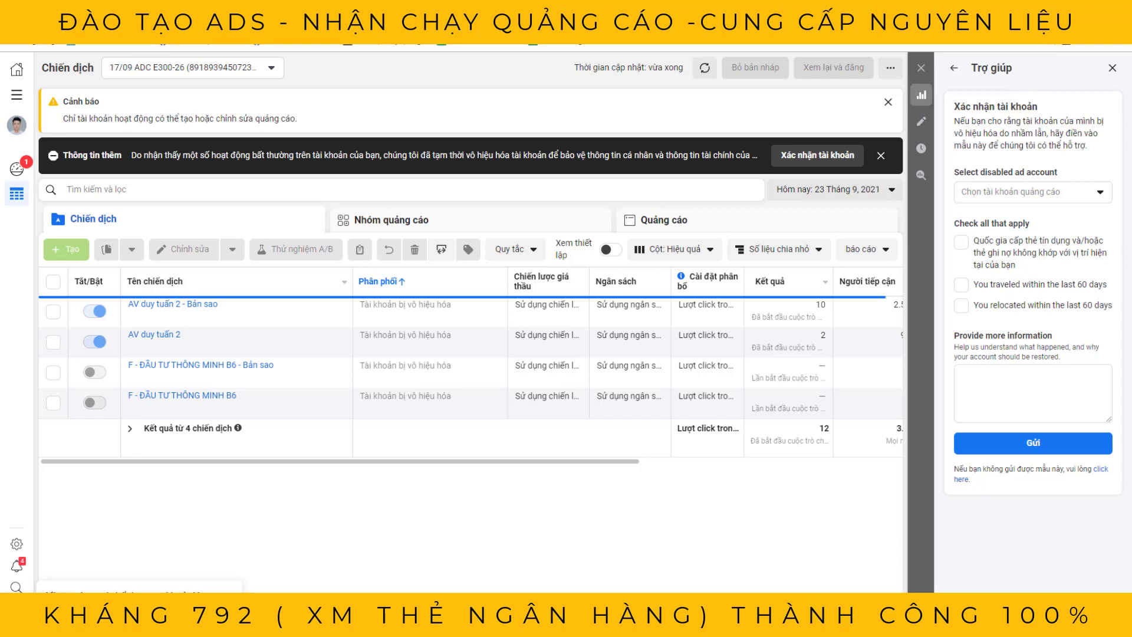
{"action": "key", "text": "F5"}
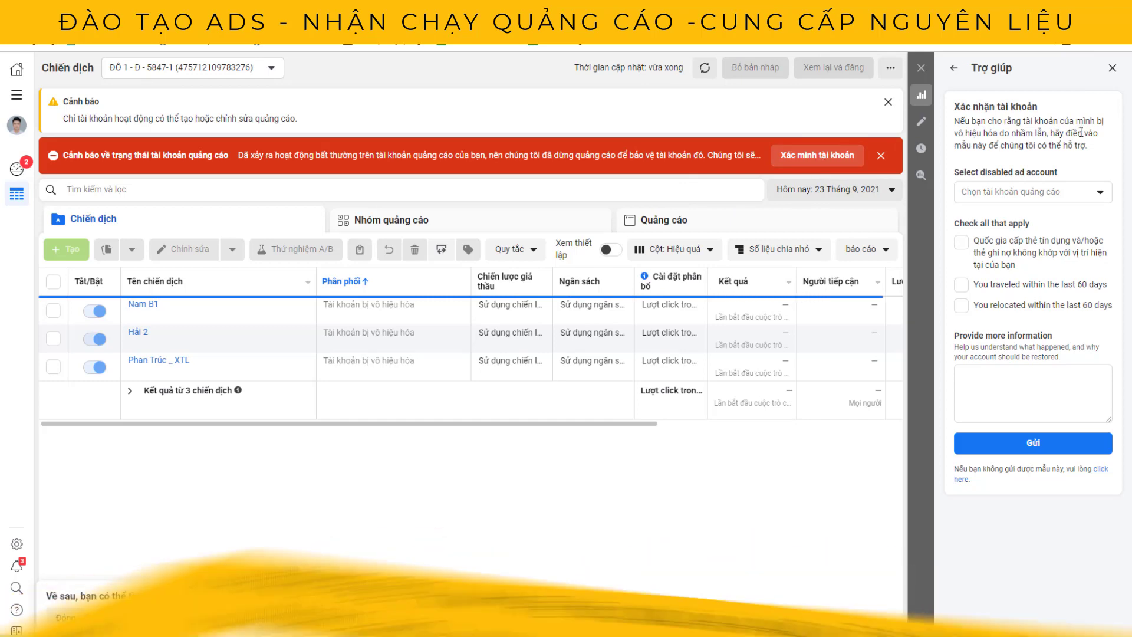
- Reopen the account verification form, select NLM 17-9-2 as the disabled ad account, and check all three listed reasons
{"action": "left_click", "coordinate": [1113, 69]}
{"action": "left_click", "coordinate": [817, 155]}
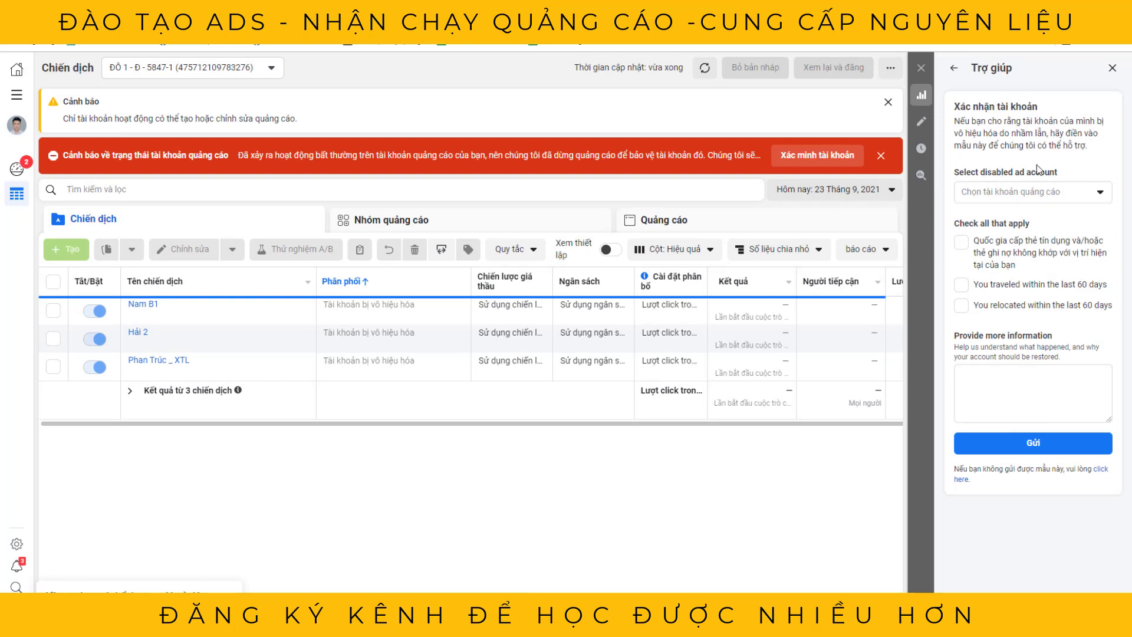
{"action": "left_click", "coordinate": [1039, 188]}
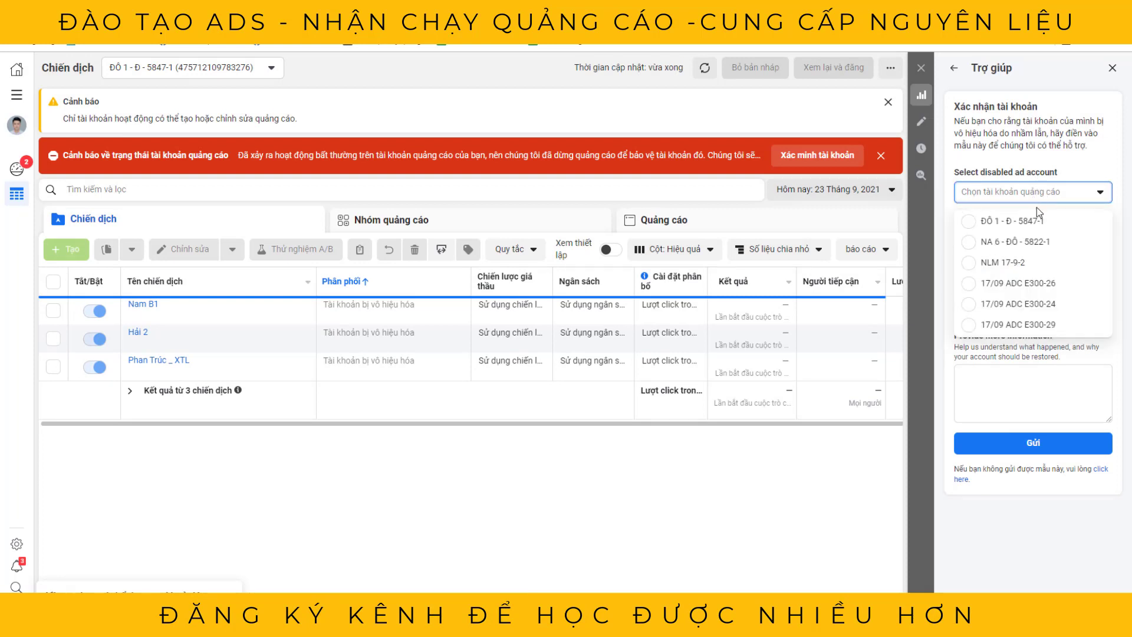
{"action": "left_click", "coordinate": [1028, 269]}
{"action": "left_click", "coordinate": [961, 241]}
{"action": "left_click", "coordinate": [960, 285]}
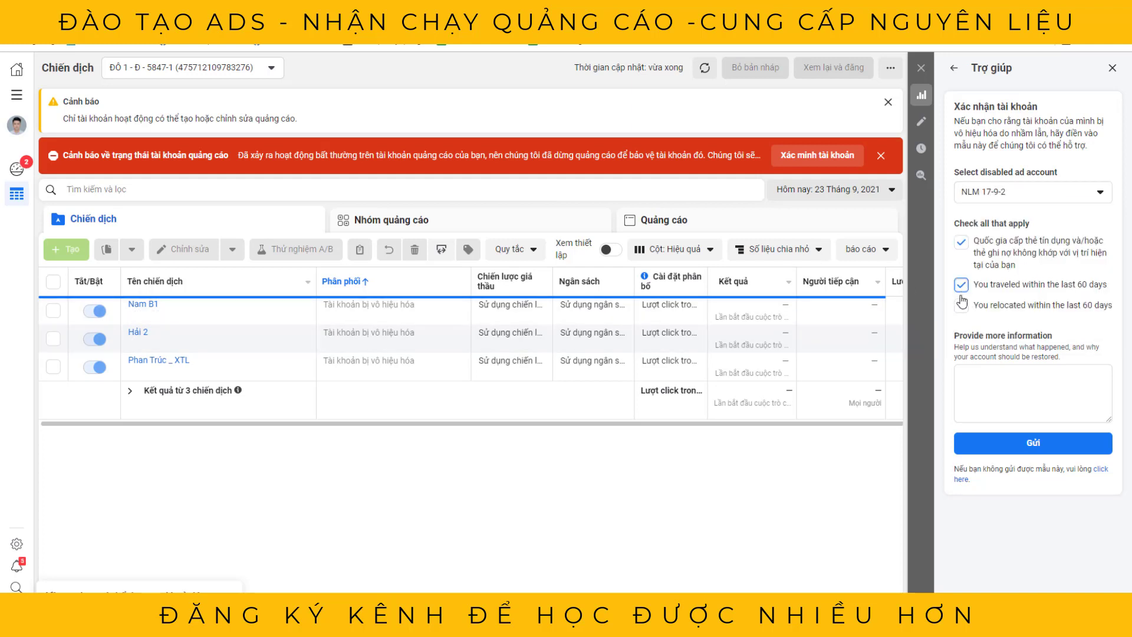
{"action": "left_click", "coordinate": [960, 305]}
- Enter "Active my account now" as the additional information and submit the verification form
{"action": "left_click", "coordinate": [1008, 412]}
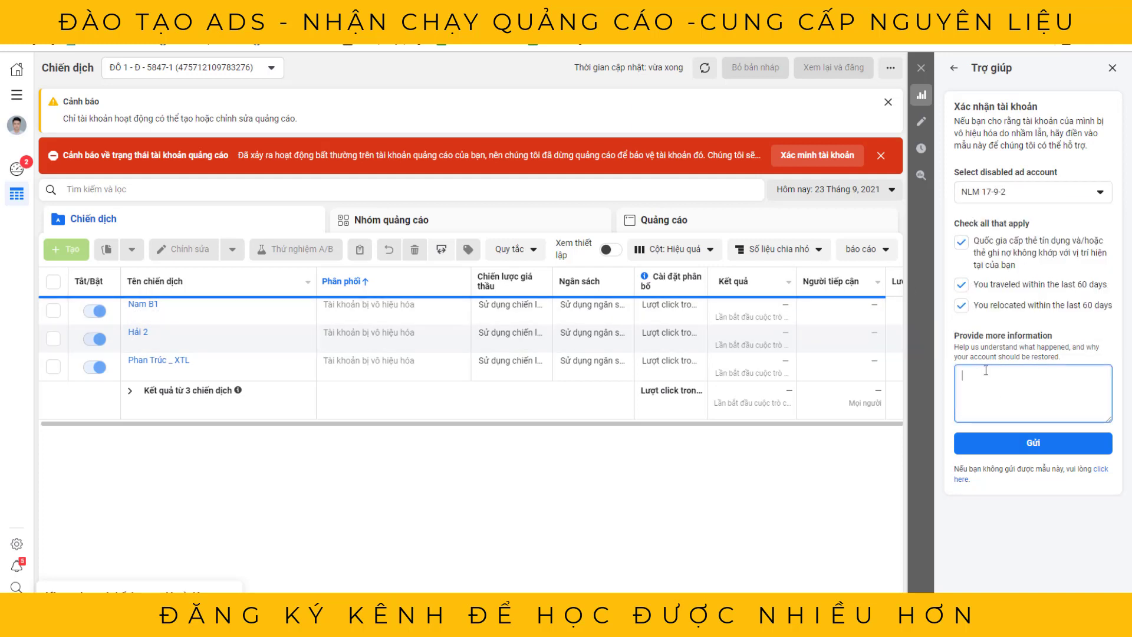
{"action": "type", "text": "Active my account now"}
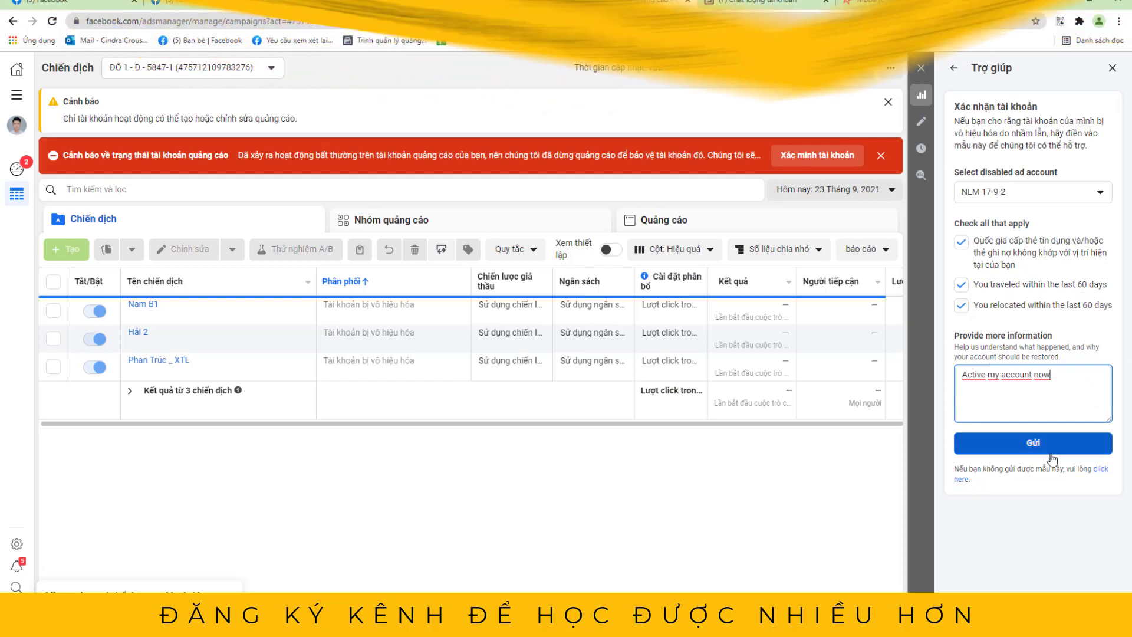
{"action": "left_click", "coordinate": [1032, 442]}
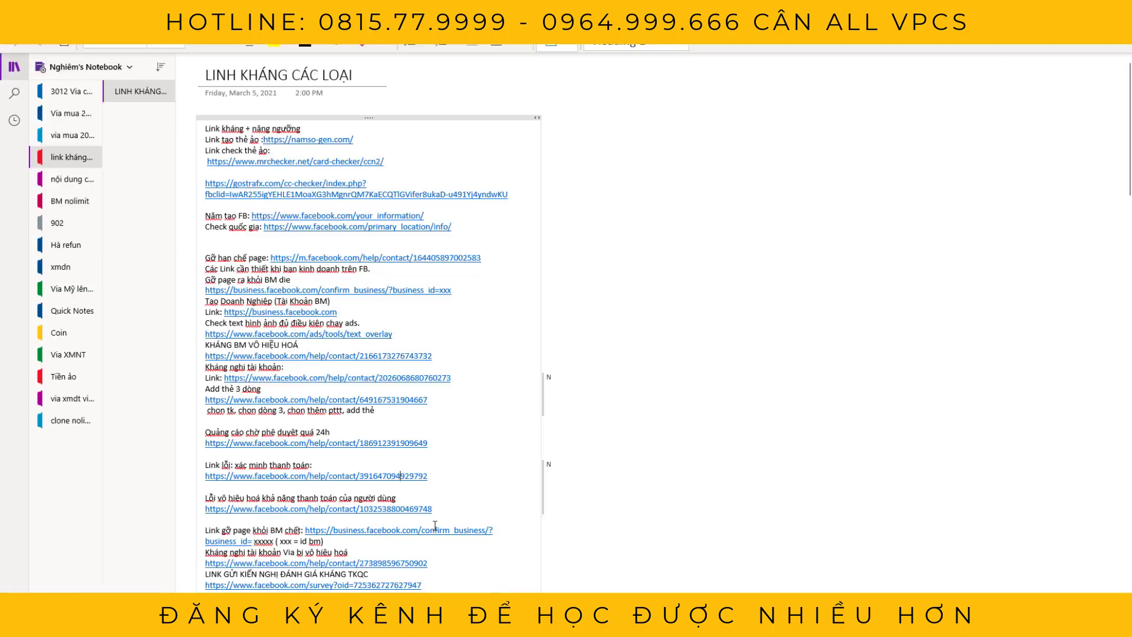
{"action": "left_click", "coordinate": [406, 476]}
{"action": "left_click", "coordinate": [517, 273]}
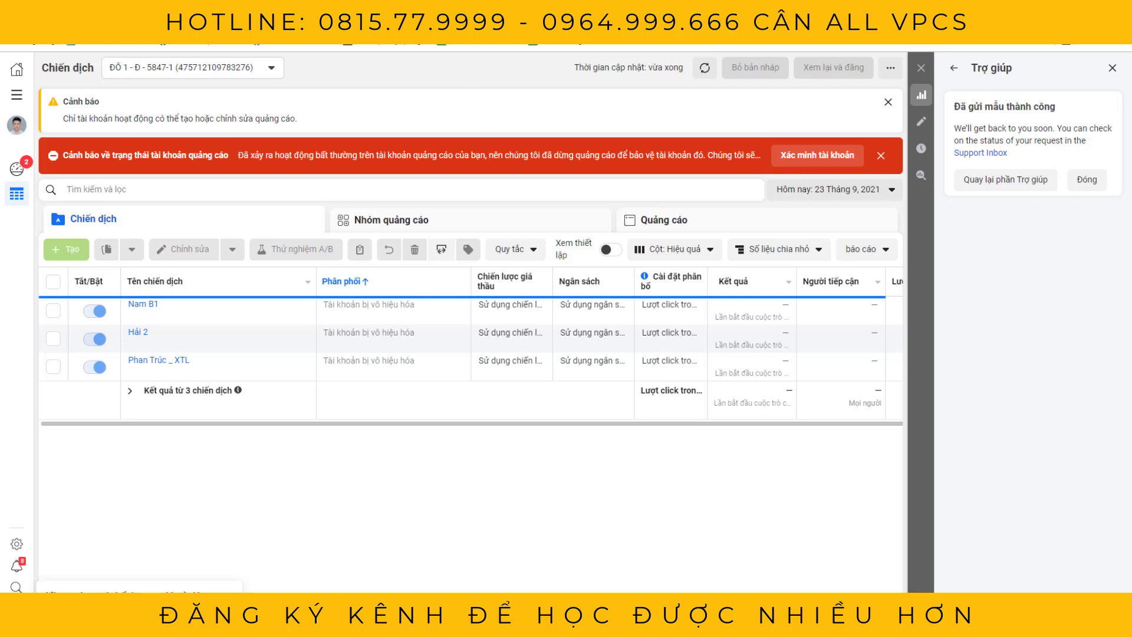
- Close the submission confirmation and reopen the account verification form to look through its list of disabled ad accounts
{"action": "left_click", "coordinate": [1083, 180]}
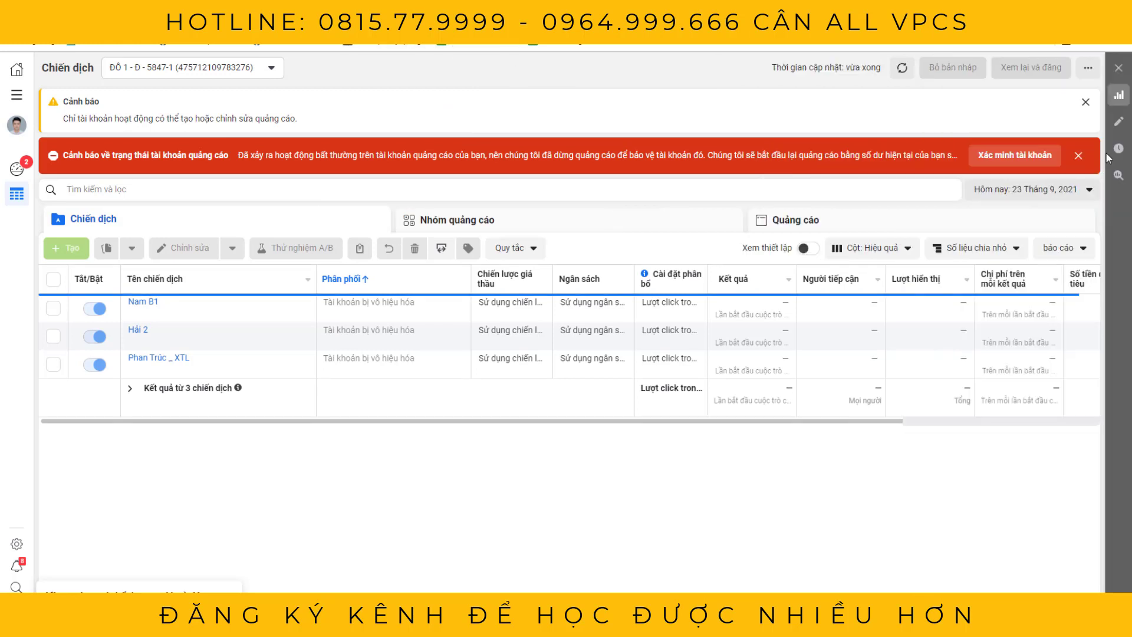
{"action": "left_click", "coordinate": [1130, 124]}
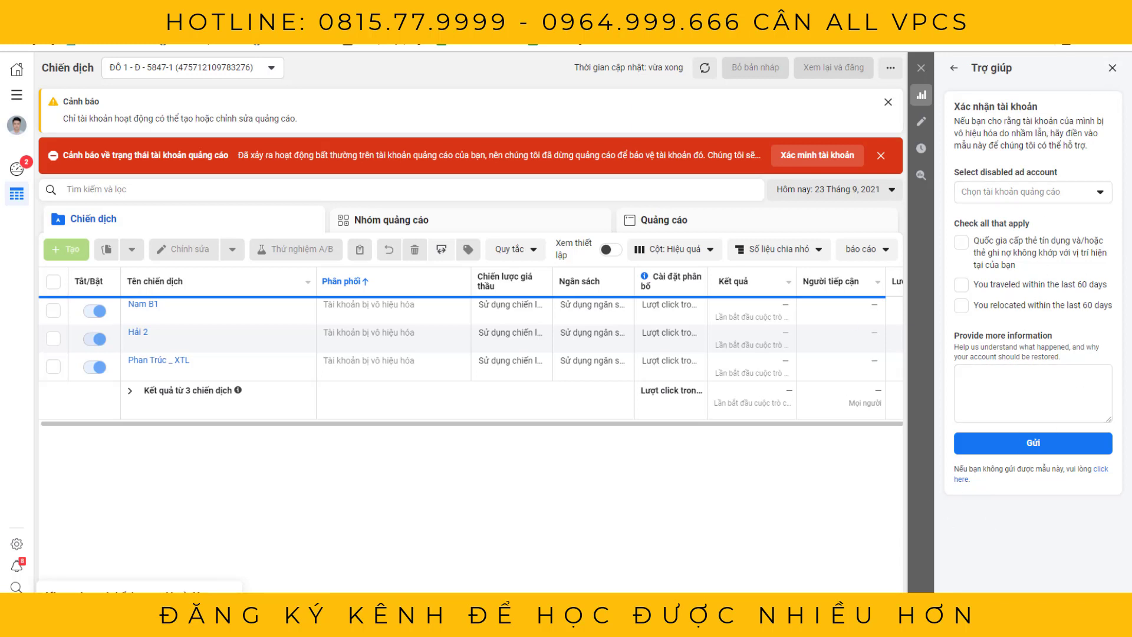
{"action": "left_click", "coordinate": [1035, 448]}
{"action": "left_click", "coordinate": [1036, 449]}
{"action": "left_click", "coordinate": [1046, 193]}
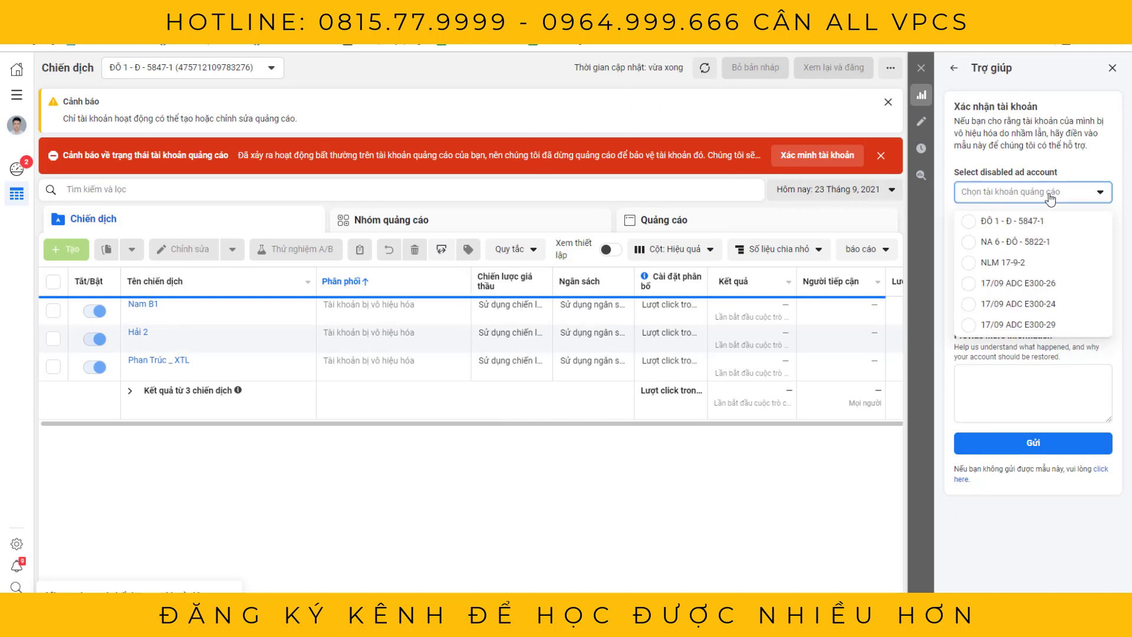
{"action": "left_click", "coordinate": [1028, 166]}
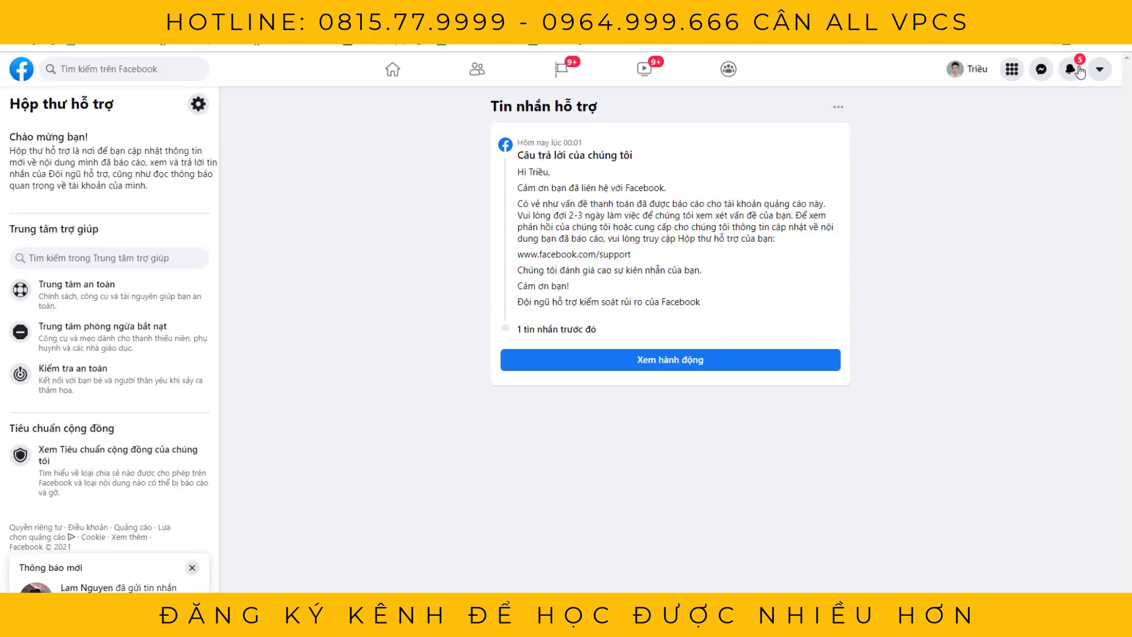
- Open the newest support reply about the ad account billing request from the notifications and read the message
{"action": "left_click", "coordinate": [1070, 69]}
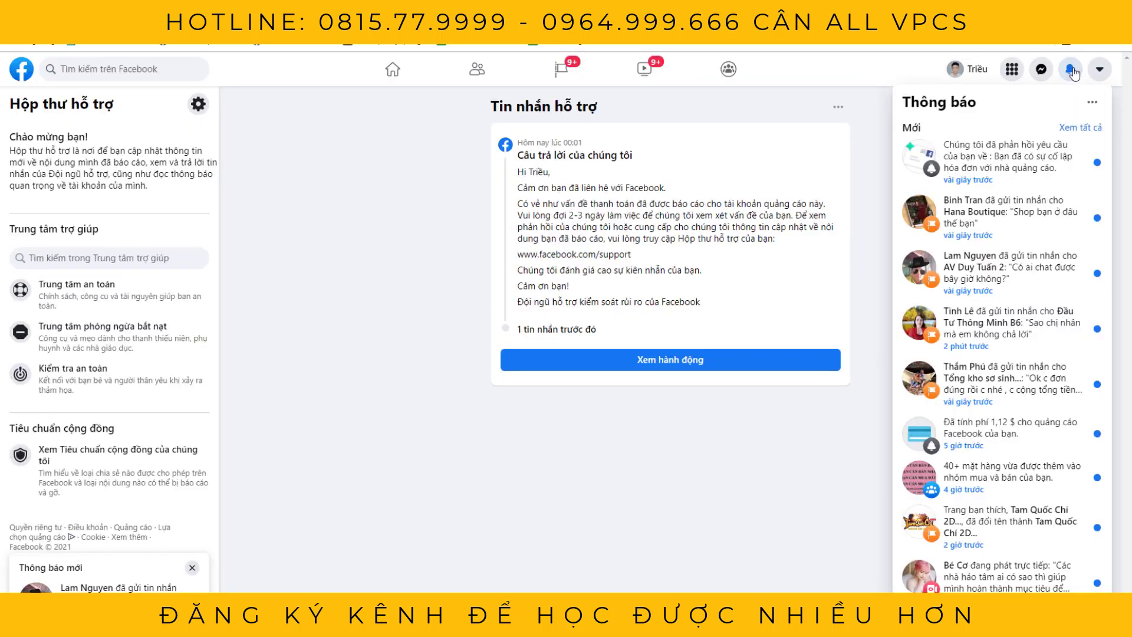
{"action": "left_click", "coordinate": [1049, 170]}
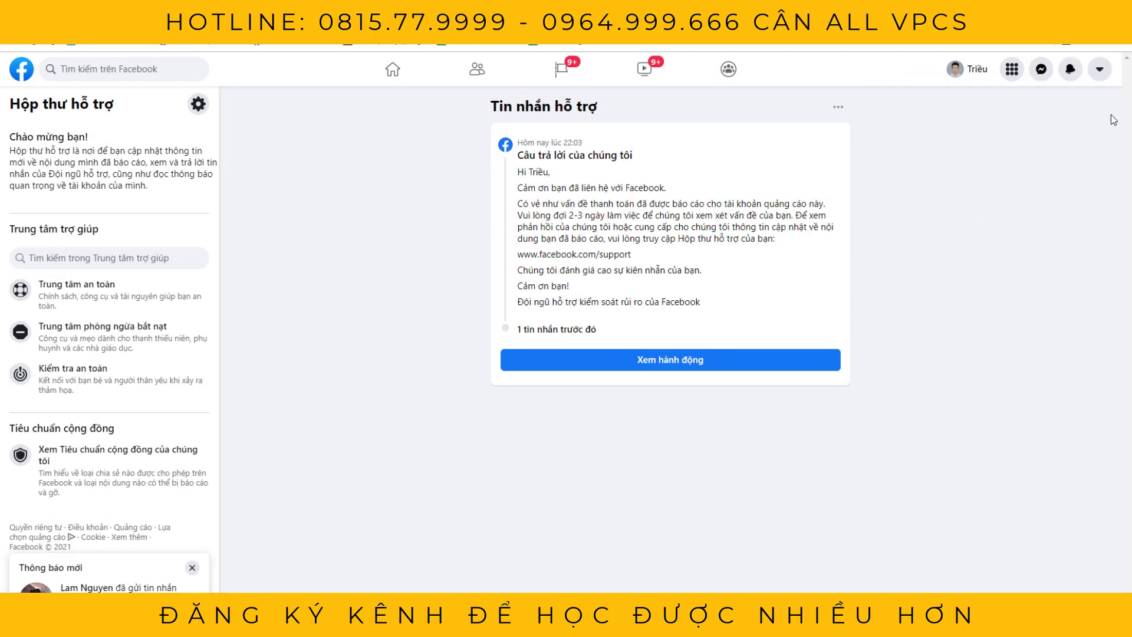
{"action": "left_click", "coordinate": [1070, 68]}
{"action": "left_click", "coordinate": [639, 125]}
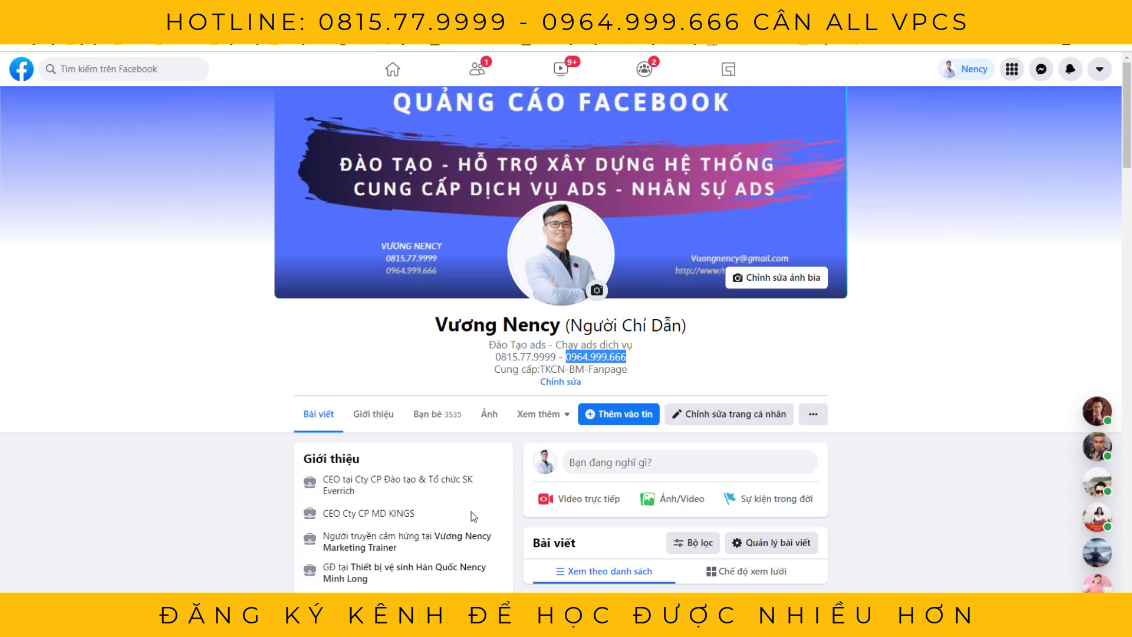
- Highlight the line "Cung cấp:TKCN-BM-Fanpage" in the profile's bio and clear the selection
{"action": "left_click", "coordinate": [473, 364]}
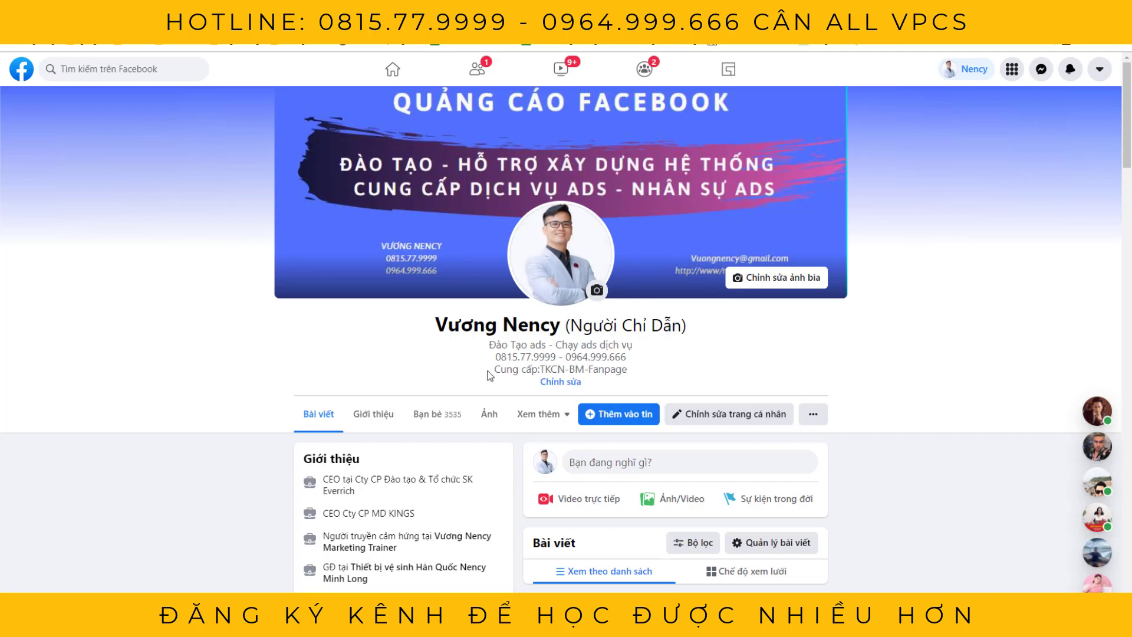
{"action": "left_click_drag", "start_coordinate": [489, 375], "coordinate": [512, 392]}
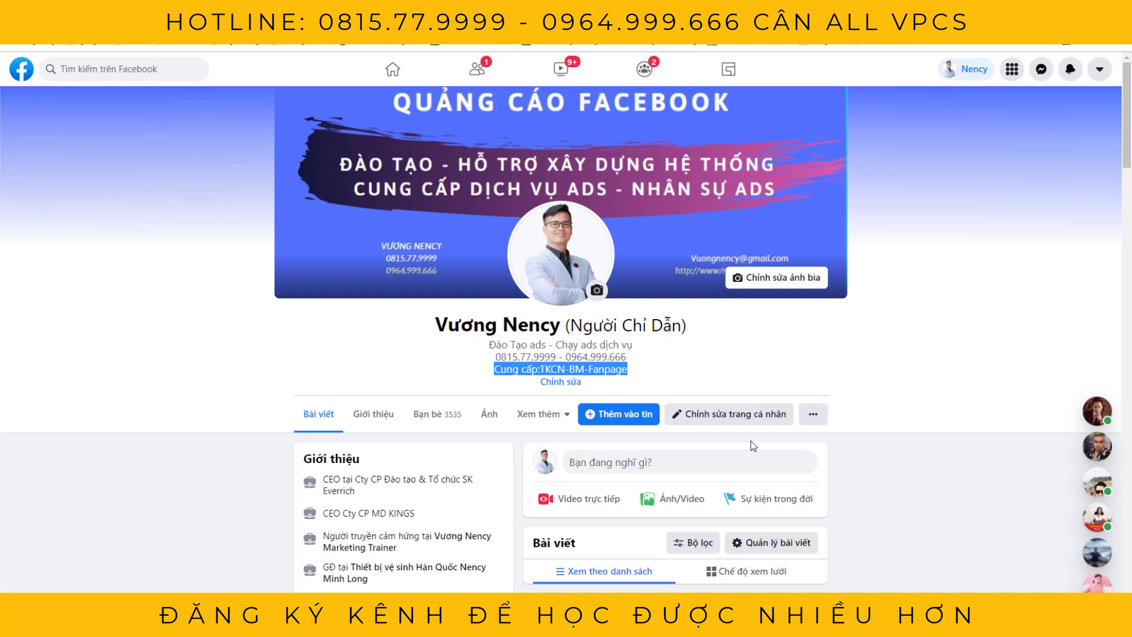
{"action": "left_click", "coordinate": [580, 361]}
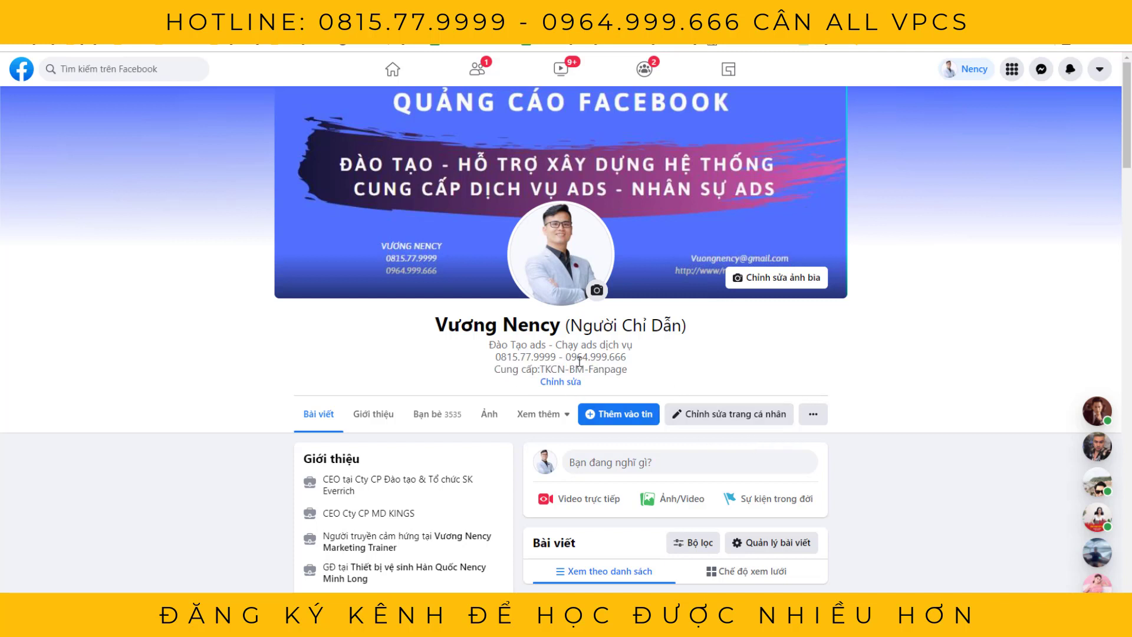